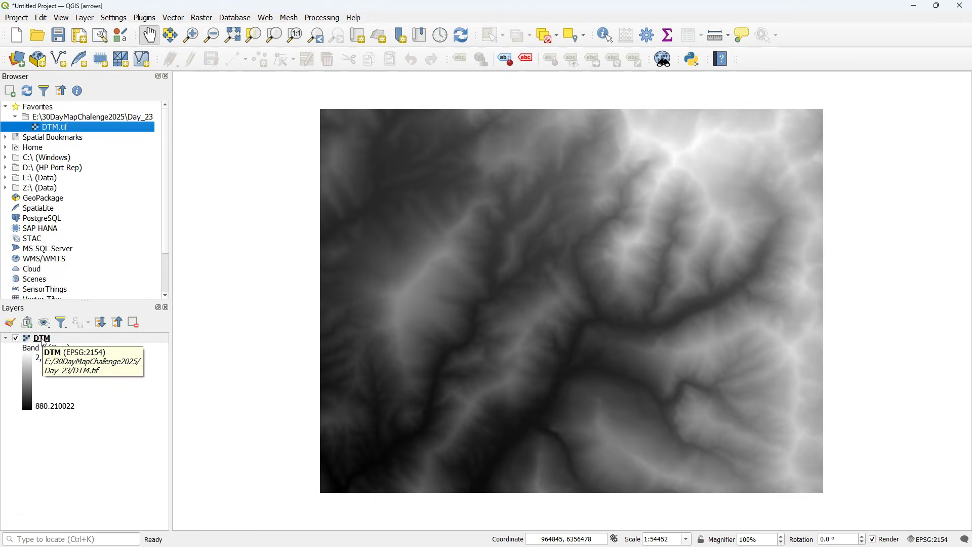
Step: Switch the DTM layer's renderer to Singleband pseudocolor
click(20, 325)
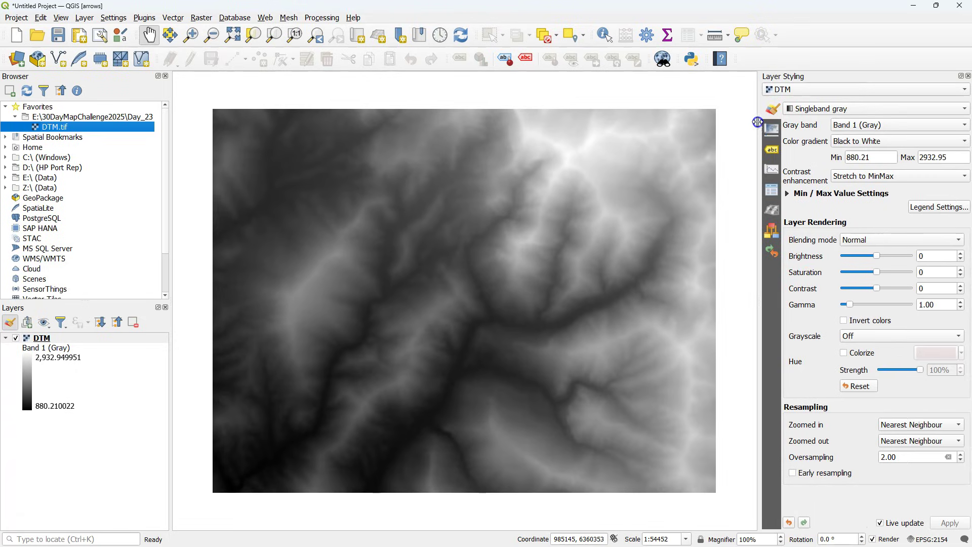
click(802, 115)
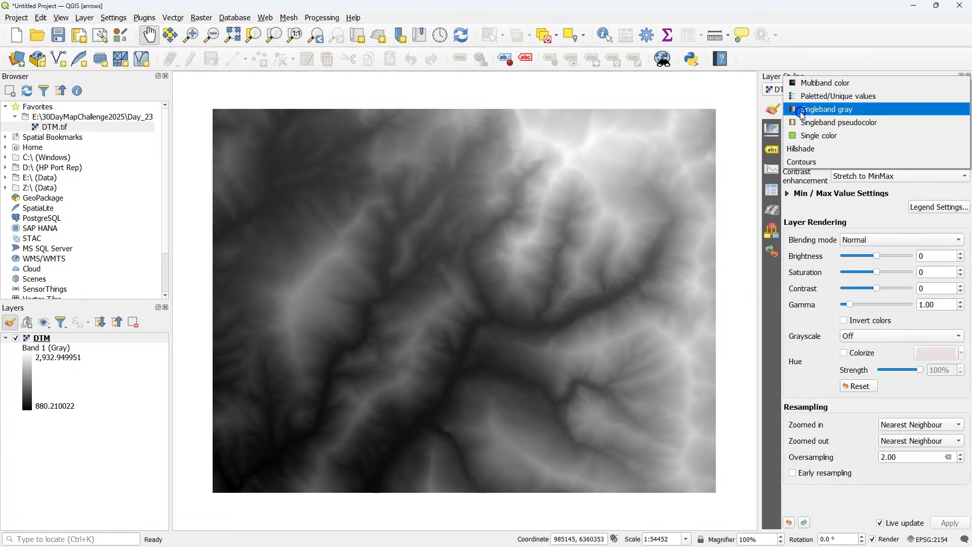
click(806, 122)
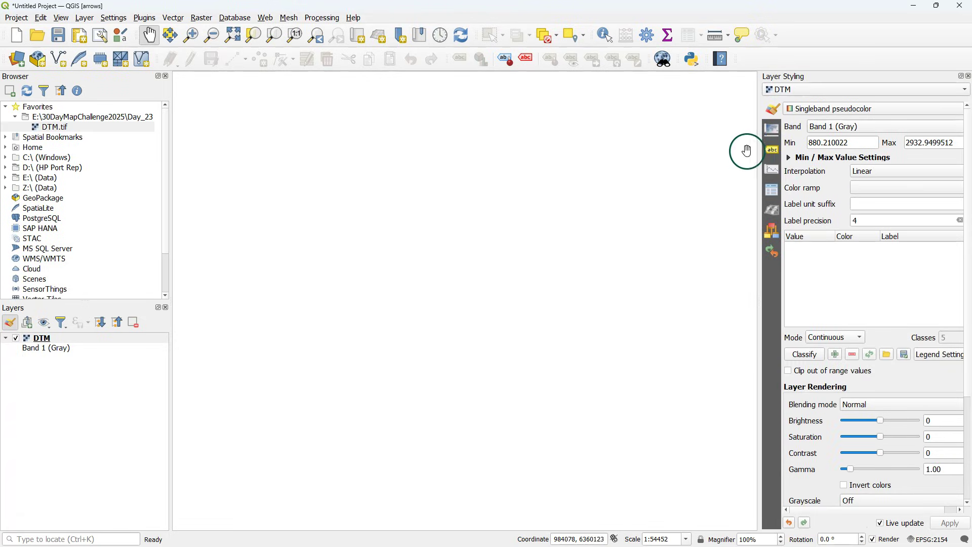
drag(759, 152, 678, 140)
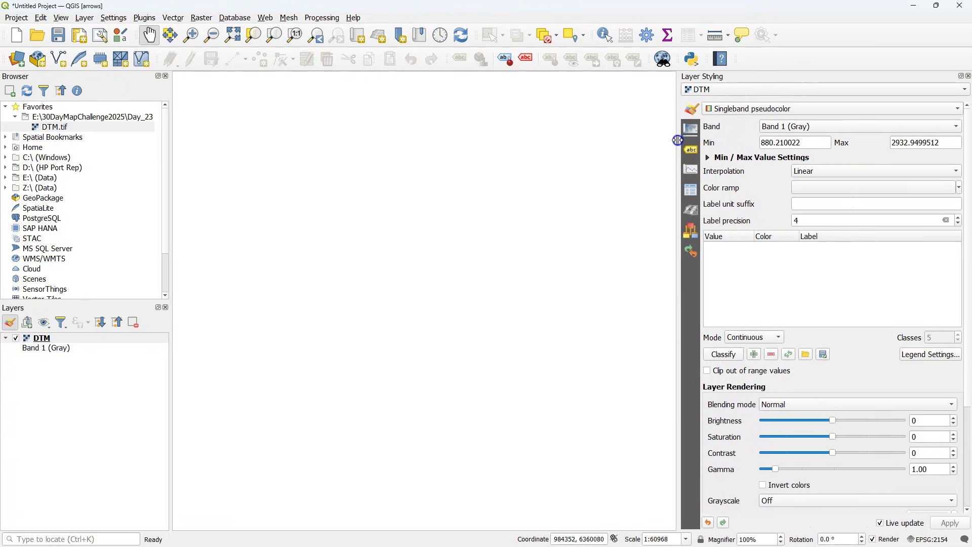
Step: Create a cpt-city Topography sd-a colour ramp for the DTM and classify it
click(958, 188)
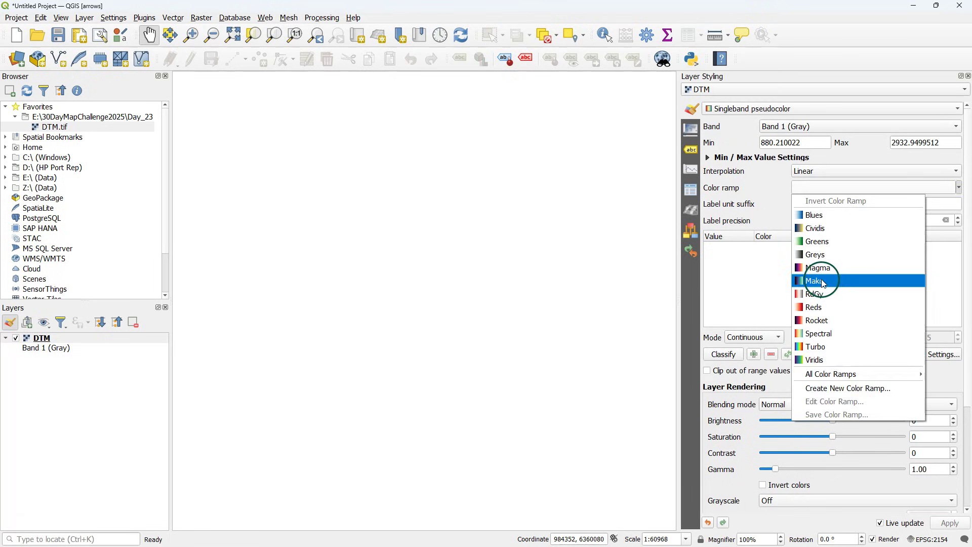
click(837, 389)
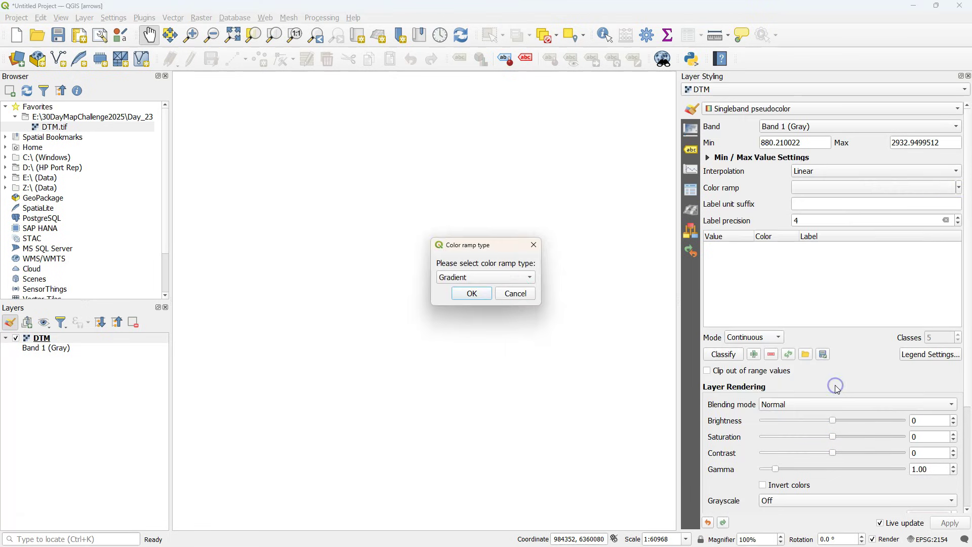
click(501, 276)
click(487, 317)
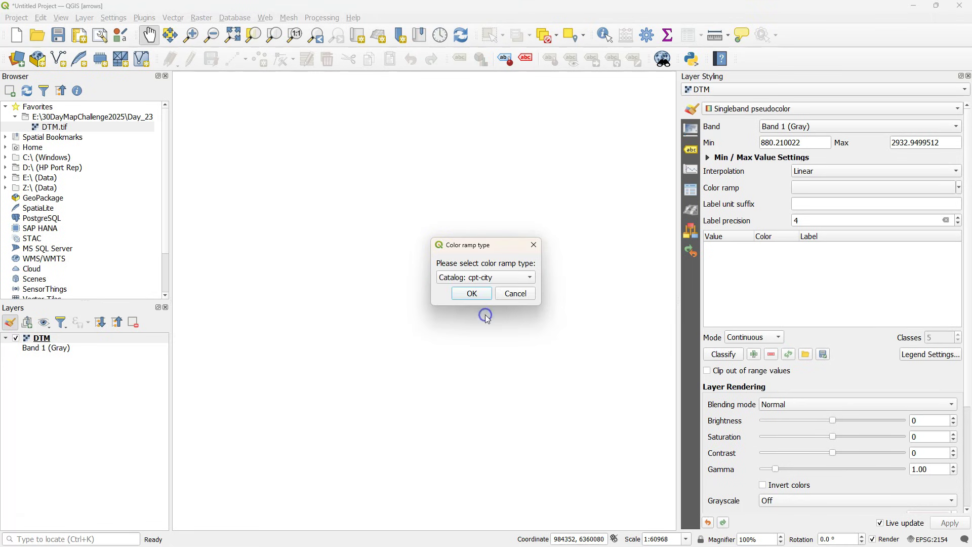
click(471, 293)
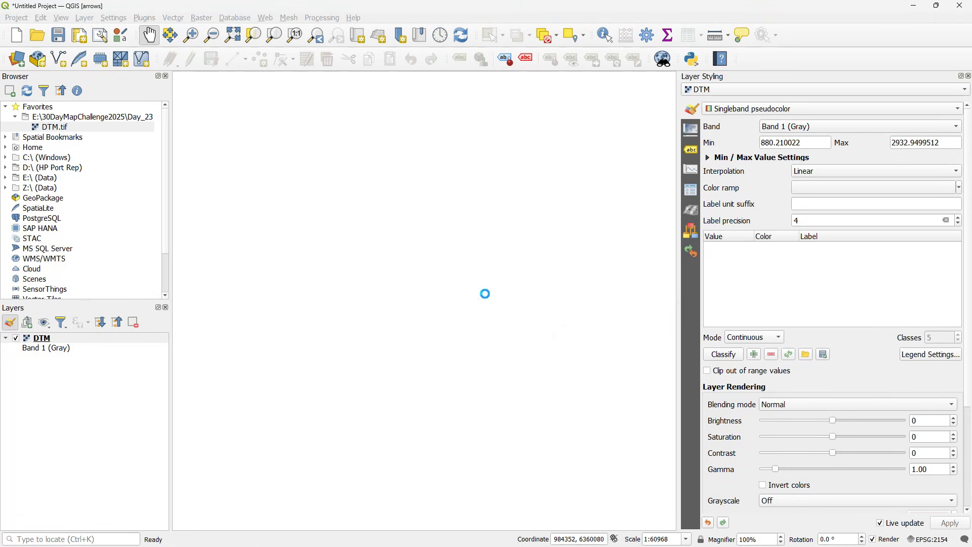
click(335, 273)
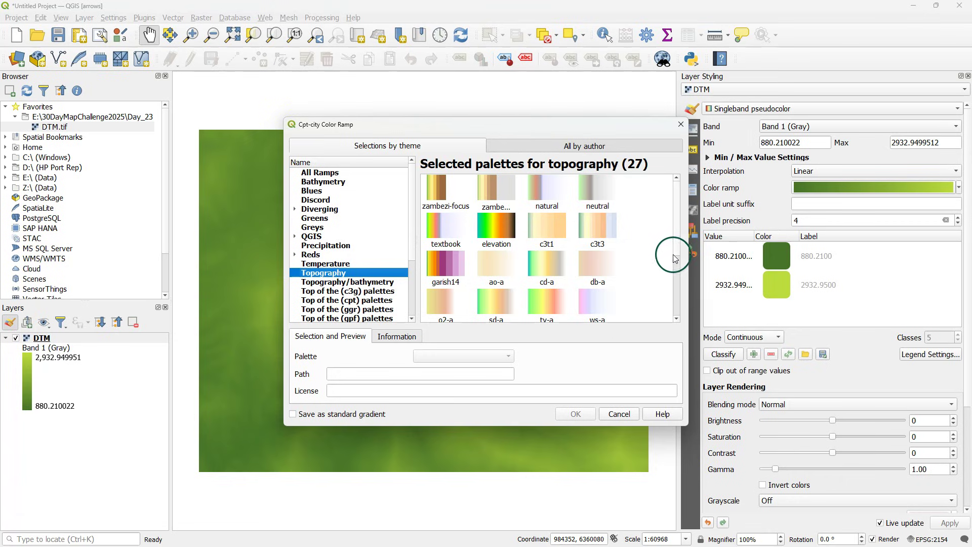
scroll(648, 263, down, 3)
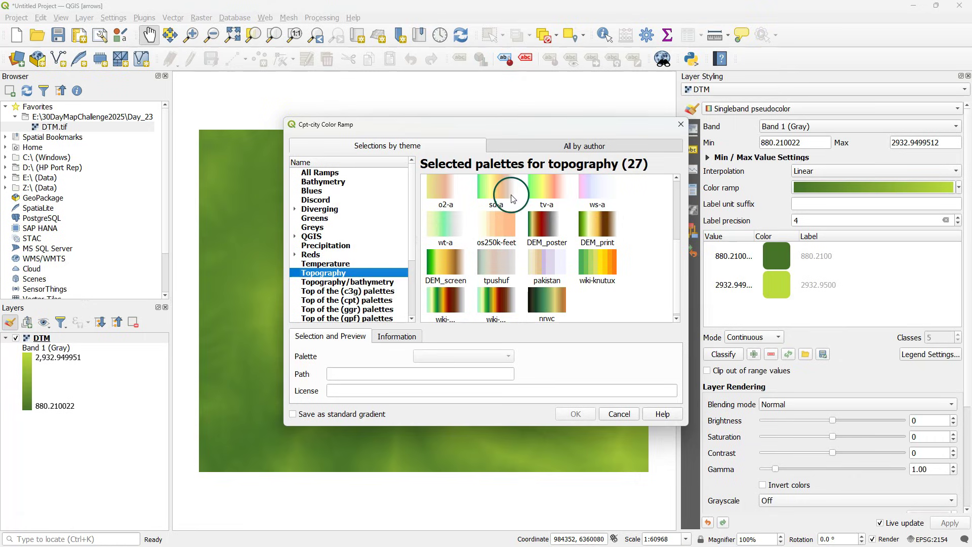
click(493, 184)
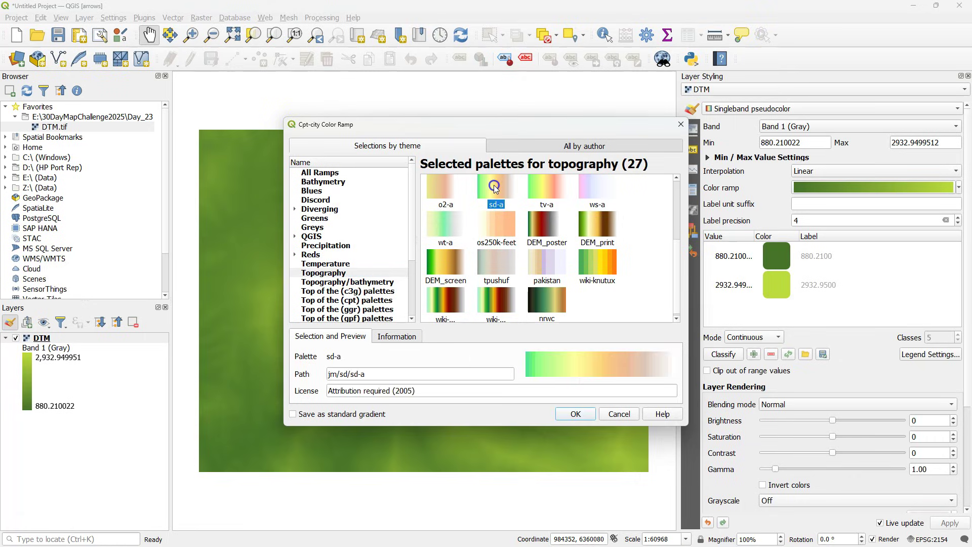
click(580, 415)
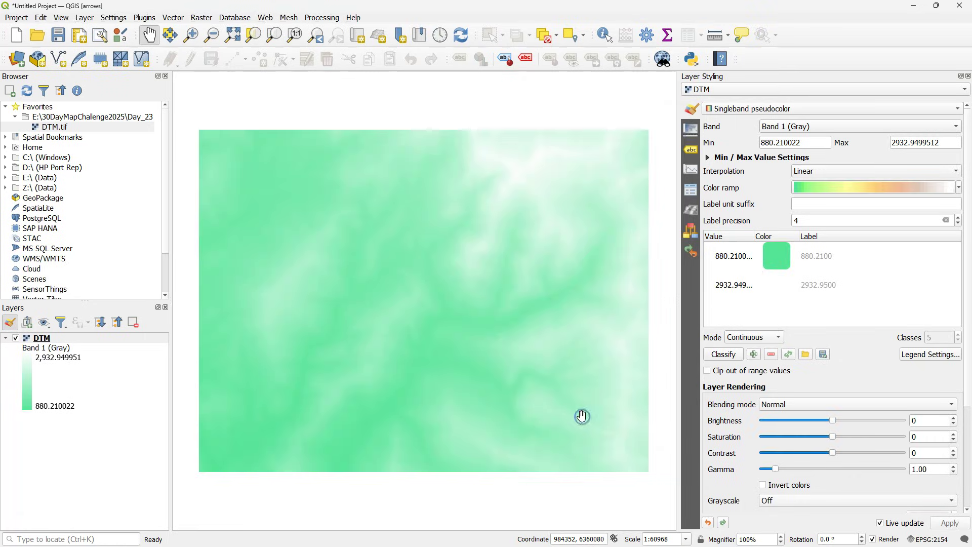
click(739, 360)
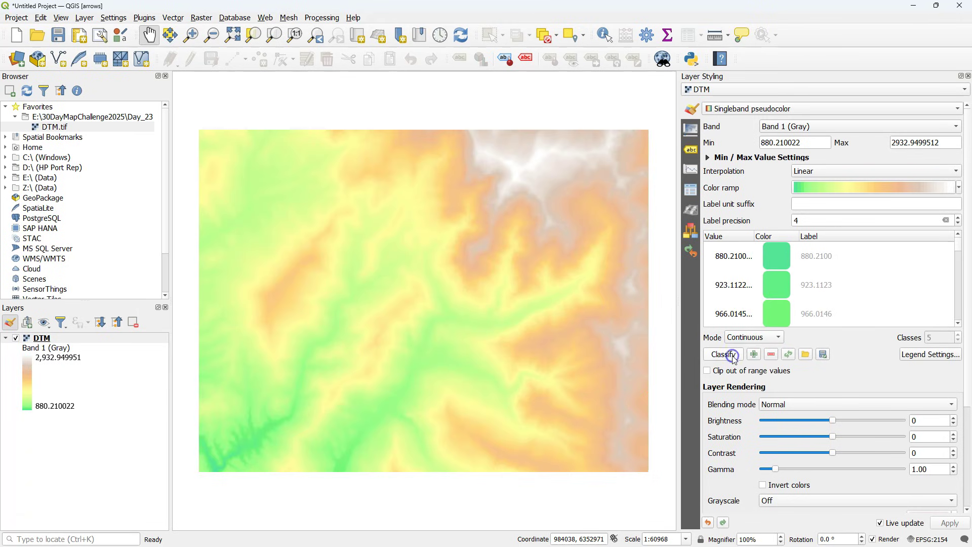
Step: Duplicate the DTM layer, hide the original, and rename the copy to Hillshade
right_click(45, 337)
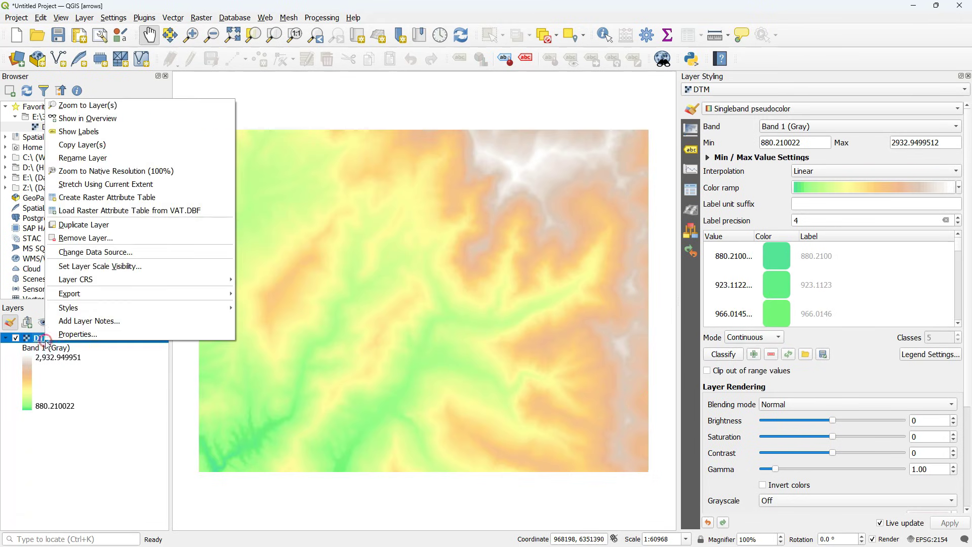
click(101, 224)
click(16, 337)
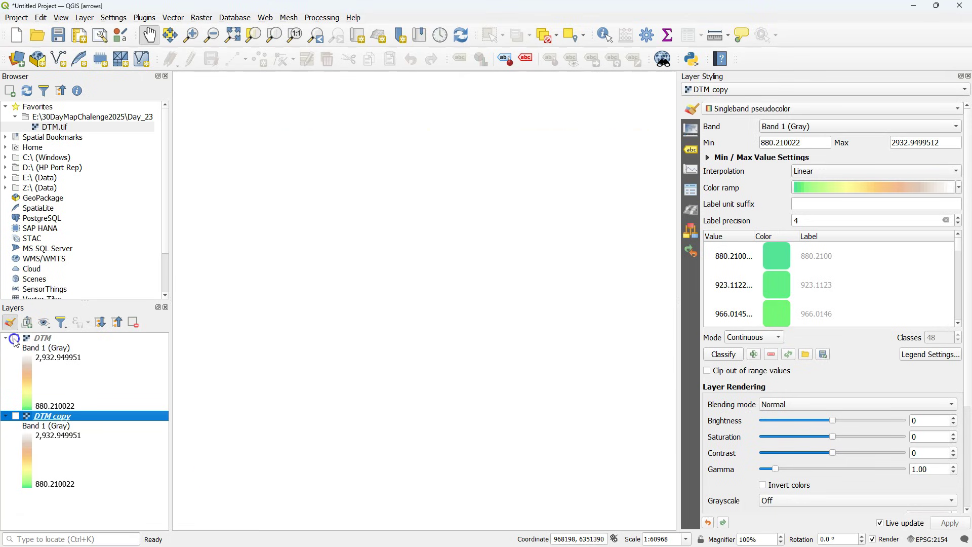
right_click(48, 416)
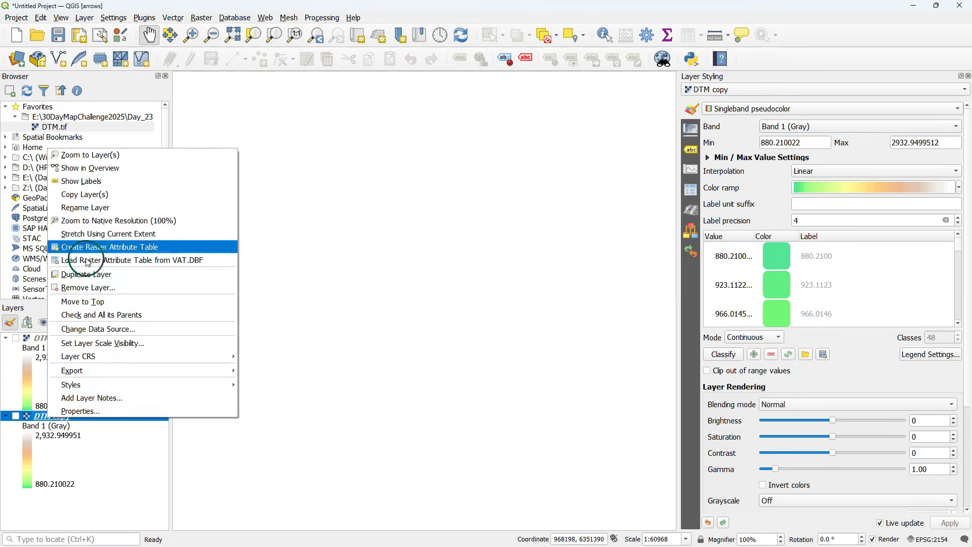
click(103, 211)
click(227, 221)
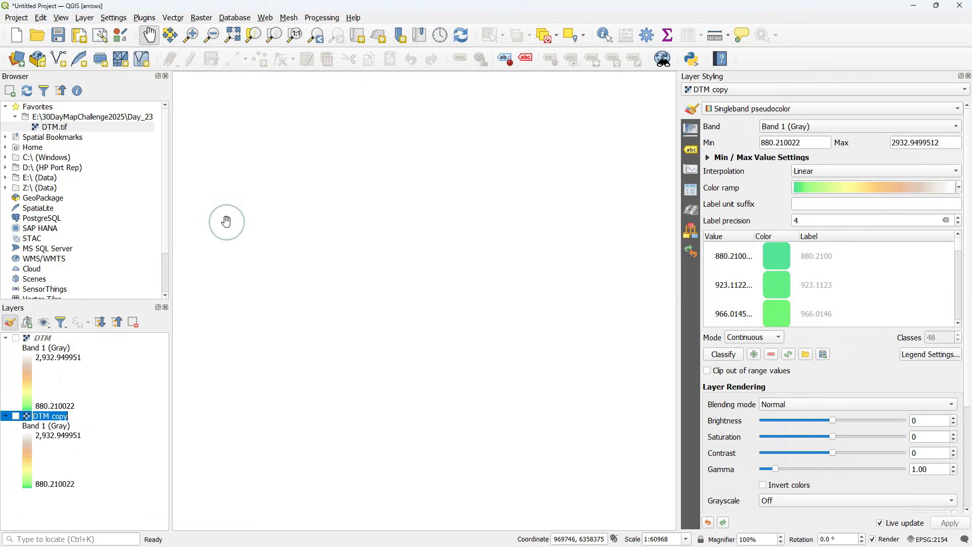
text(Hillshad)
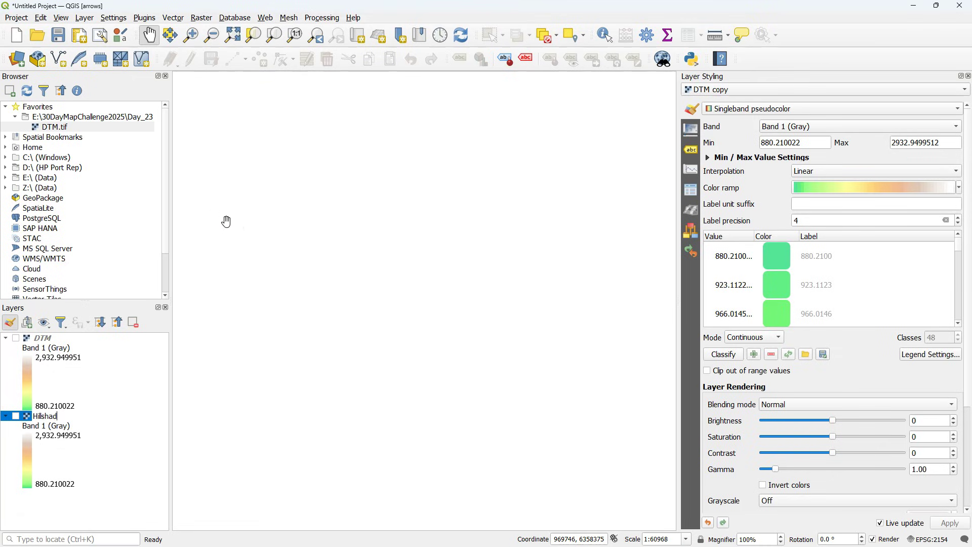
text(e)
key(Return)
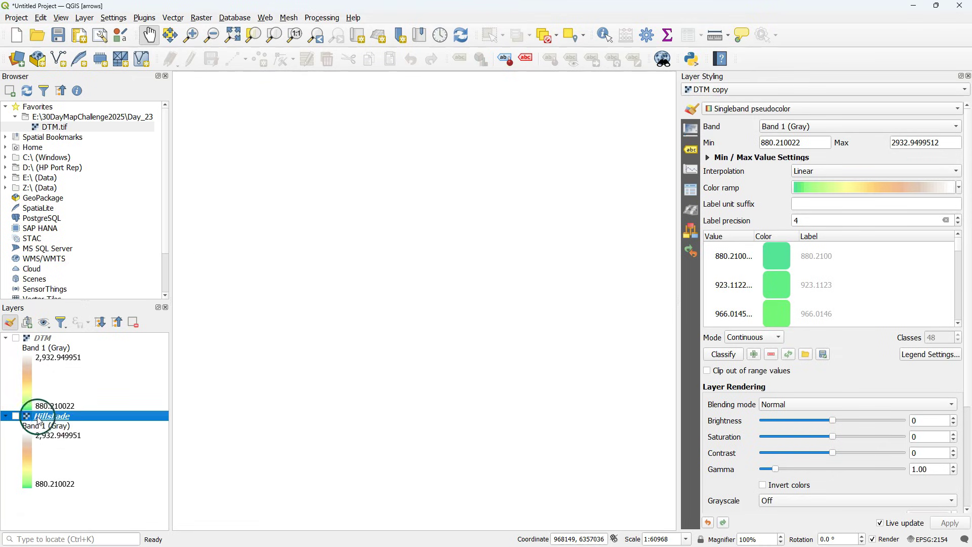
Step: Render the visible Hillshade layer as hillshade with bilinear zoomed-in and zoomed-out resampling
click(15, 416)
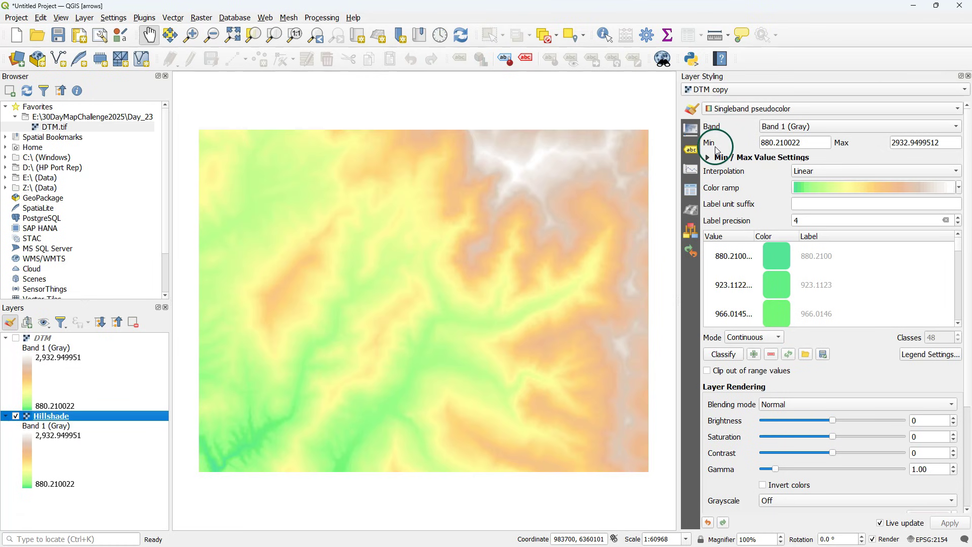
click(762, 109)
click(749, 136)
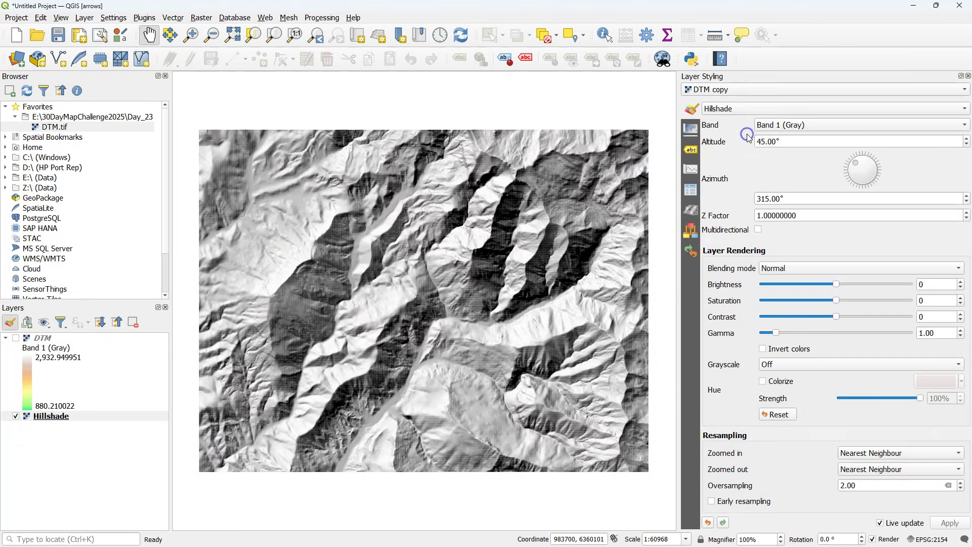
click(885, 453)
click(883, 468)
click(883, 471)
click(879, 481)
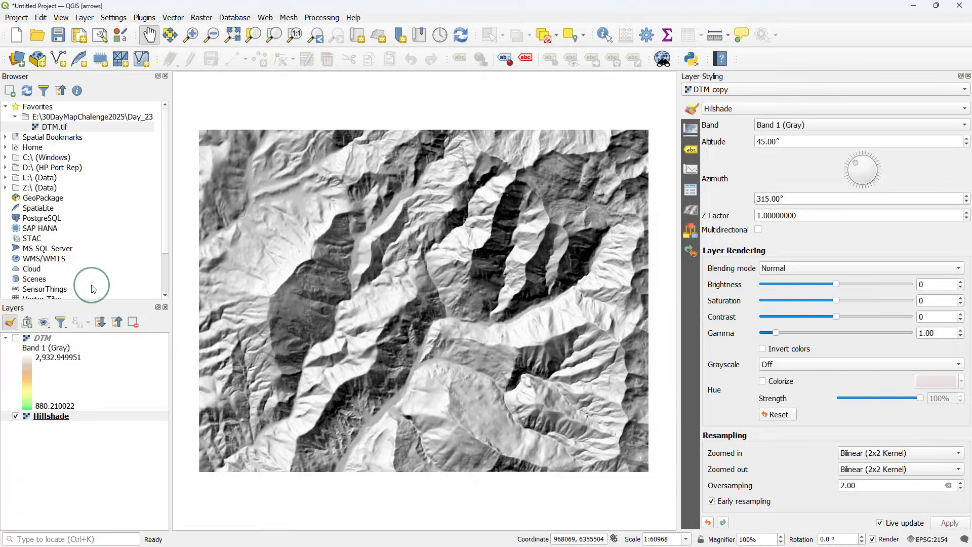
Step: Show the coloured DTM again, set its blending mode to Multiply, and close the styling panel
click(16, 338)
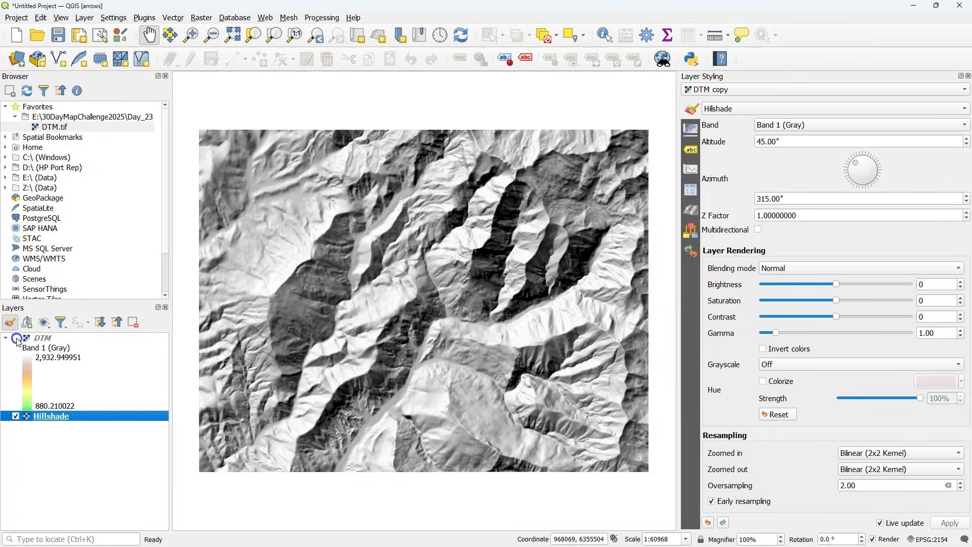
click(797, 269)
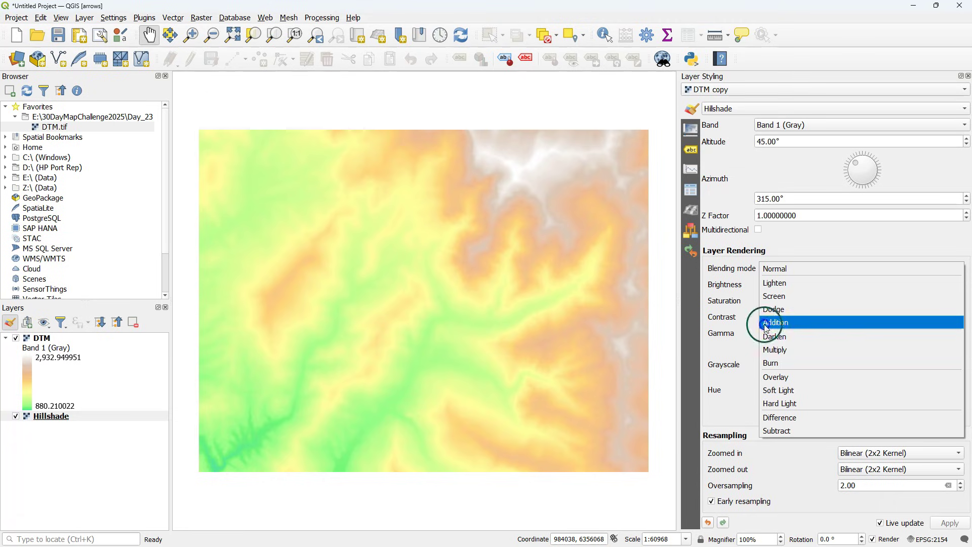
click(45, 339)
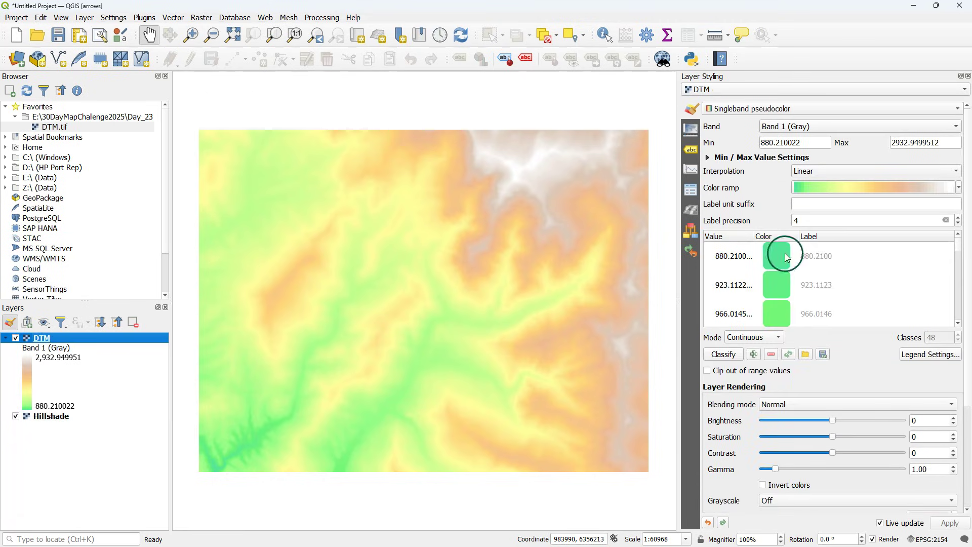
click(767, 404)
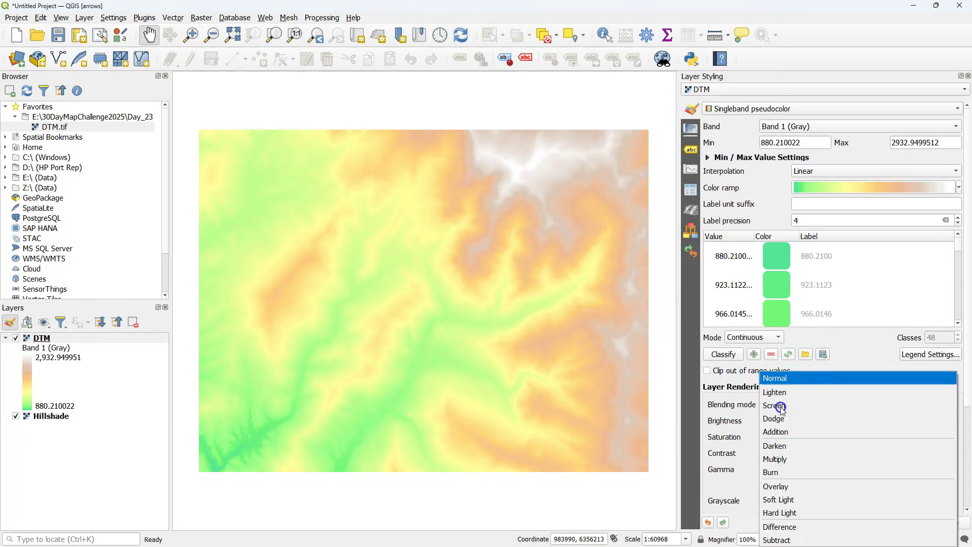
click(788, 459)
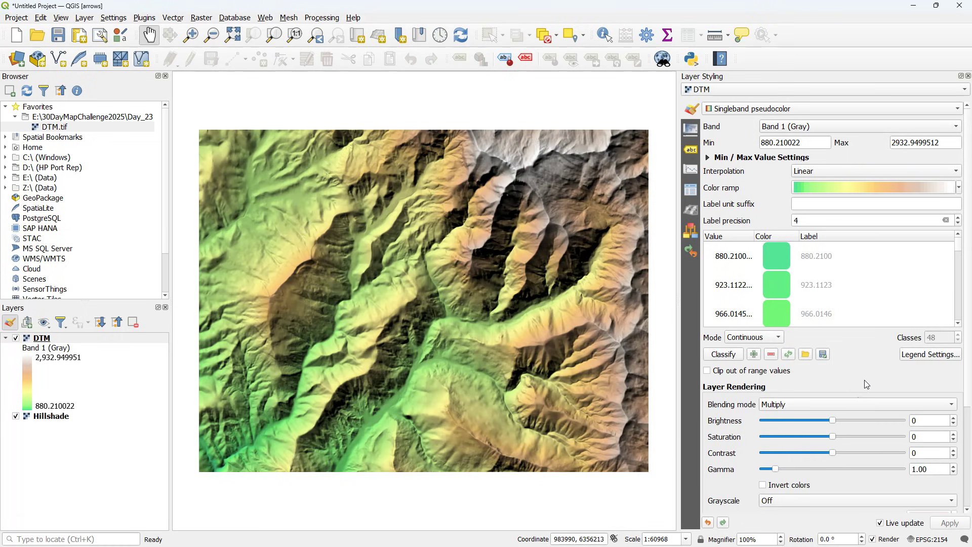
scroll(496, 257, up, 2)
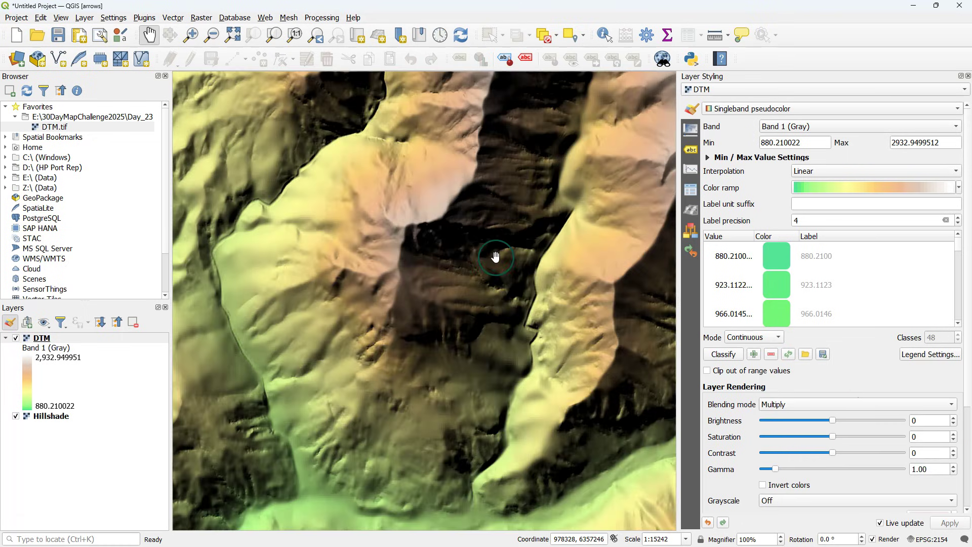
scroll(495, 258, down, 1)
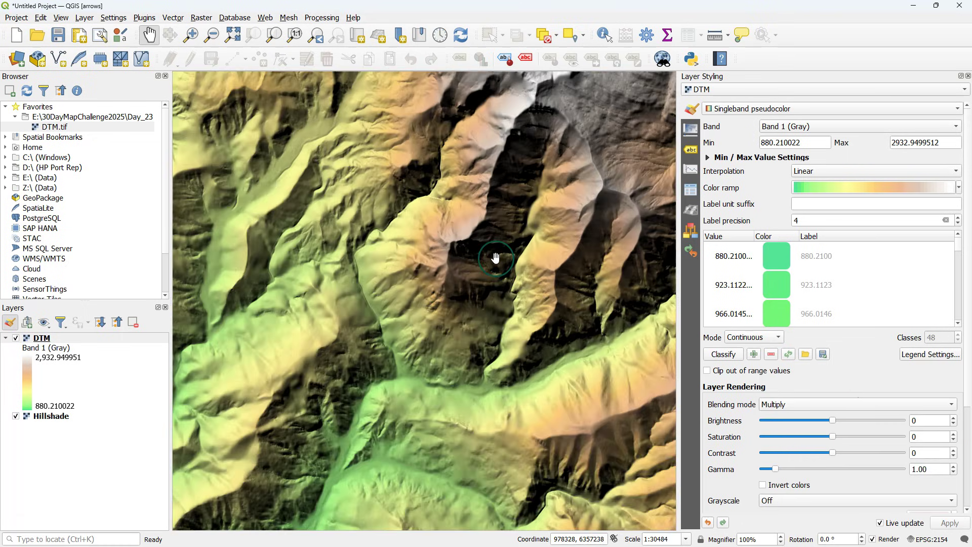
click(968, 76)
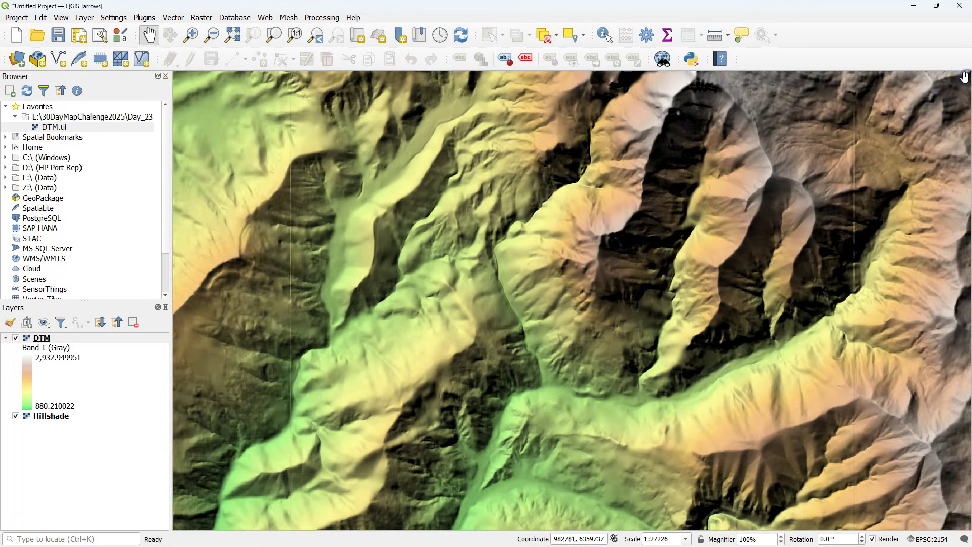
Step: Open the Fill sinks (Wang & Liu) algorithm from Raster terrain analysis
click(646, 35)
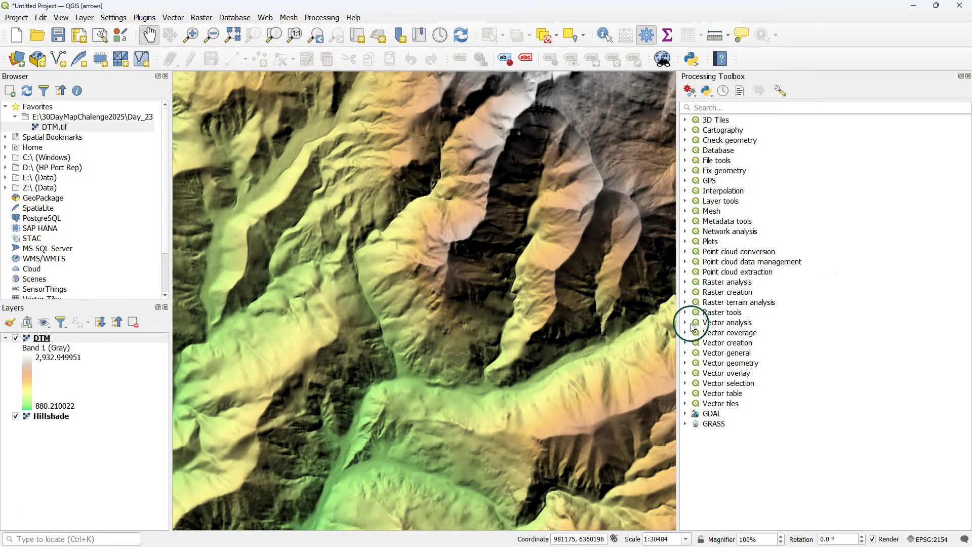
click(685, 302)
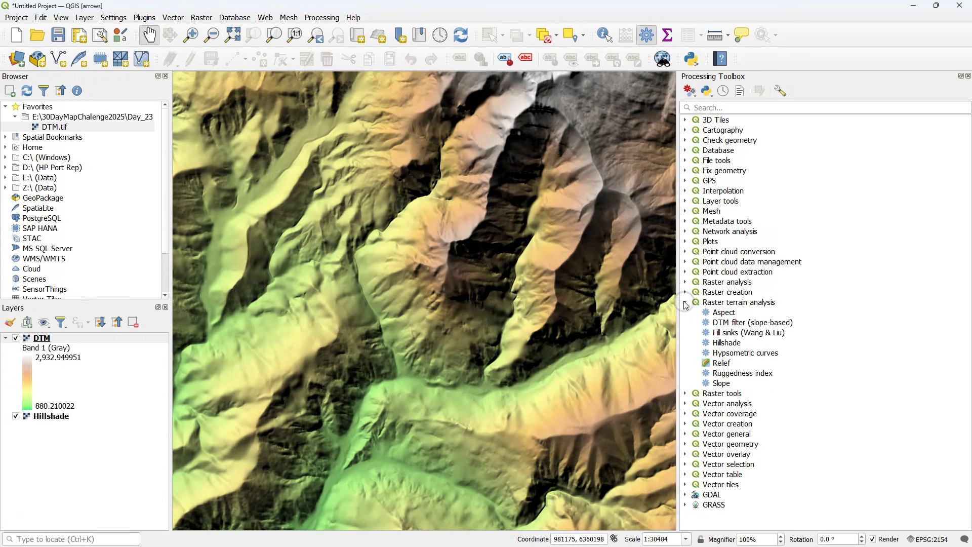
click(741, 333)
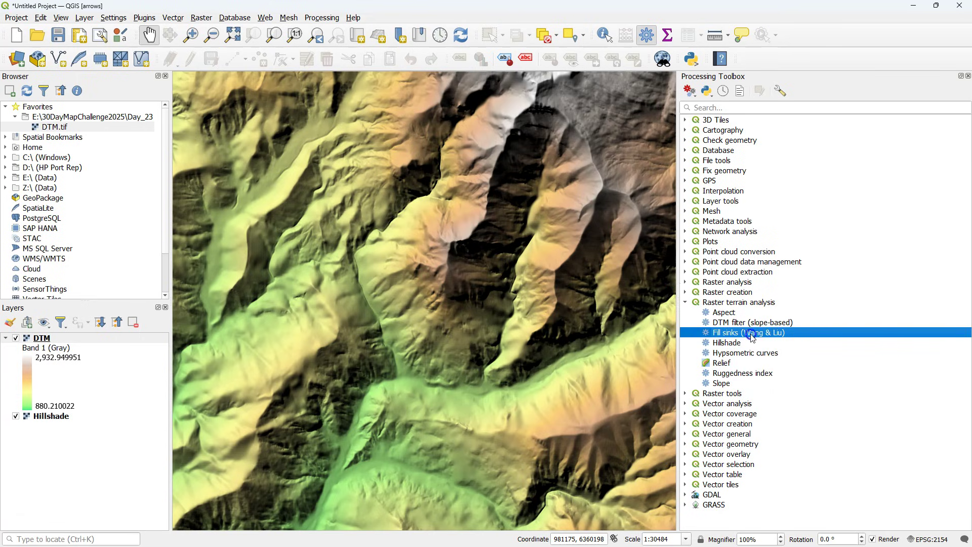
double_click(752, 335)
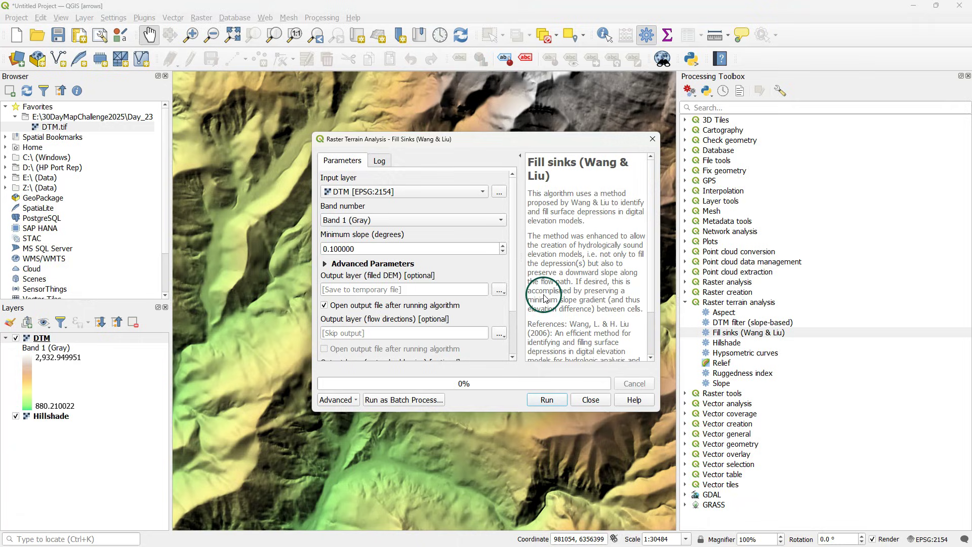
Step: Set minimum slope 0.01, skip the filled DEM, and save flow directions as flowdirection.tif
click(330, 248)
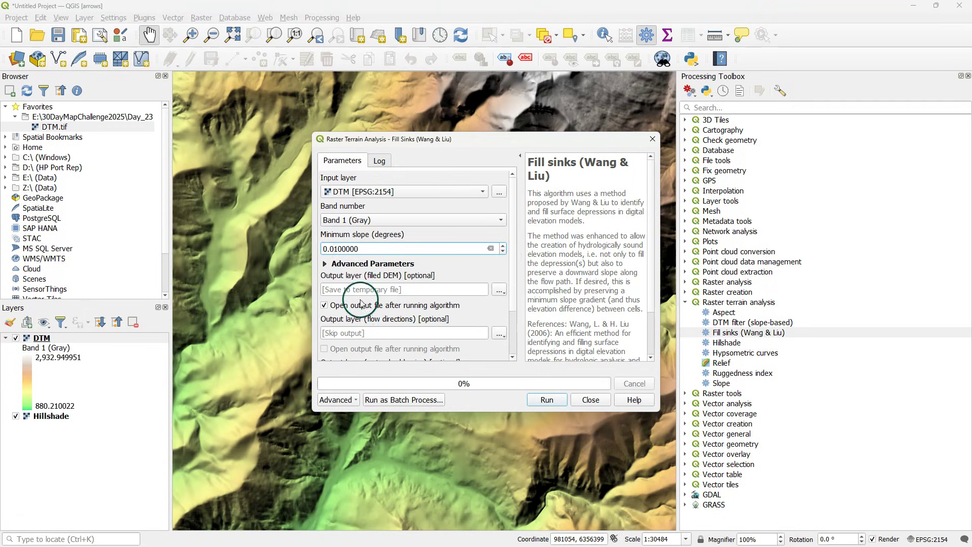
click(500, 293)
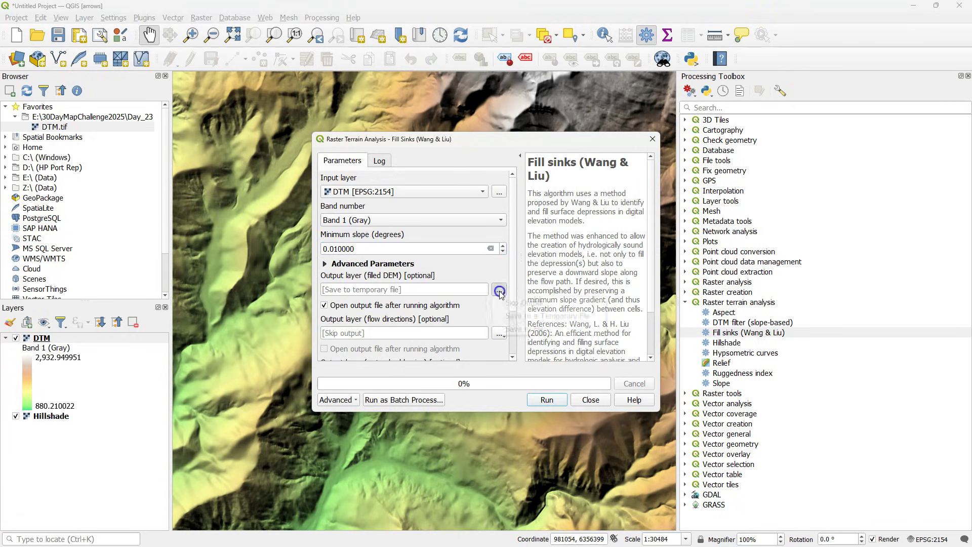
click(510, 302)
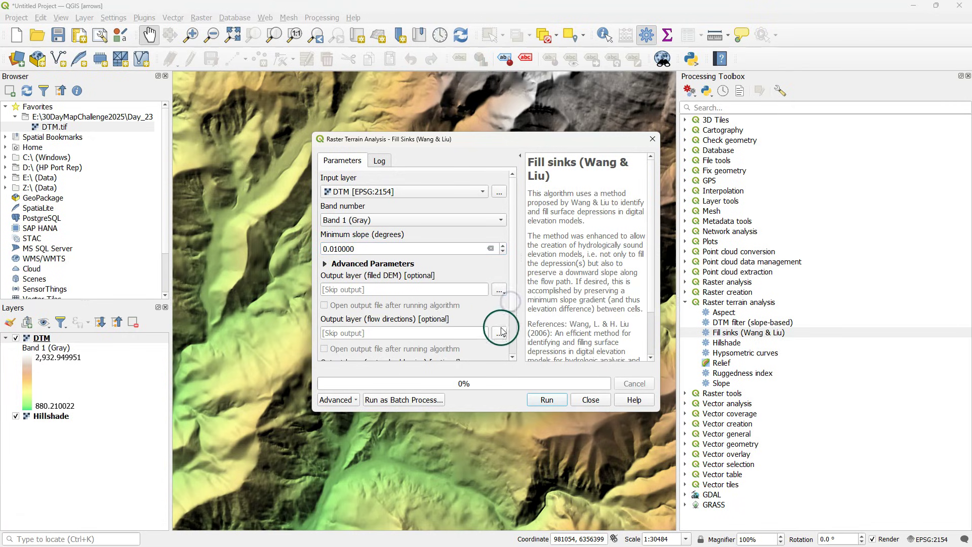
drag(515, 413, 515, 470)
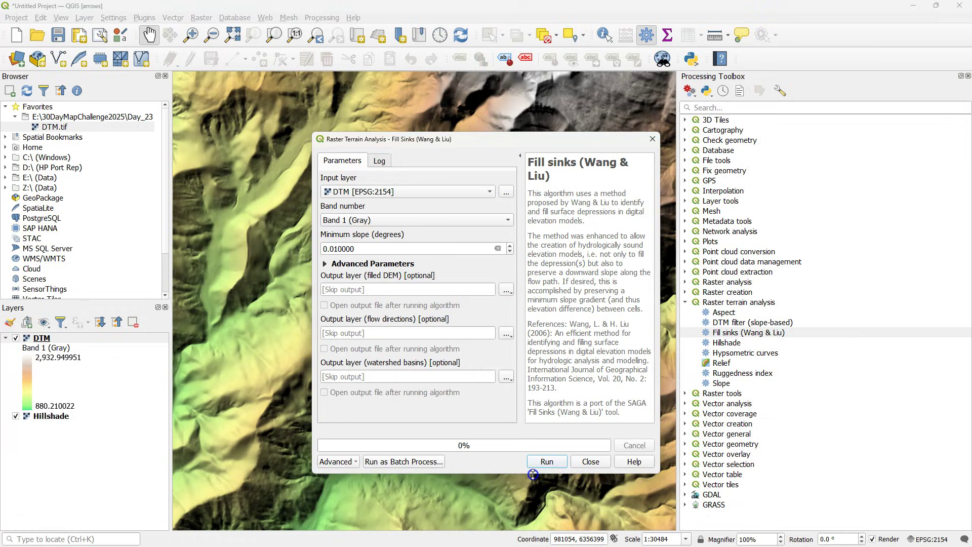
click(499, 333)
click(524, 372)
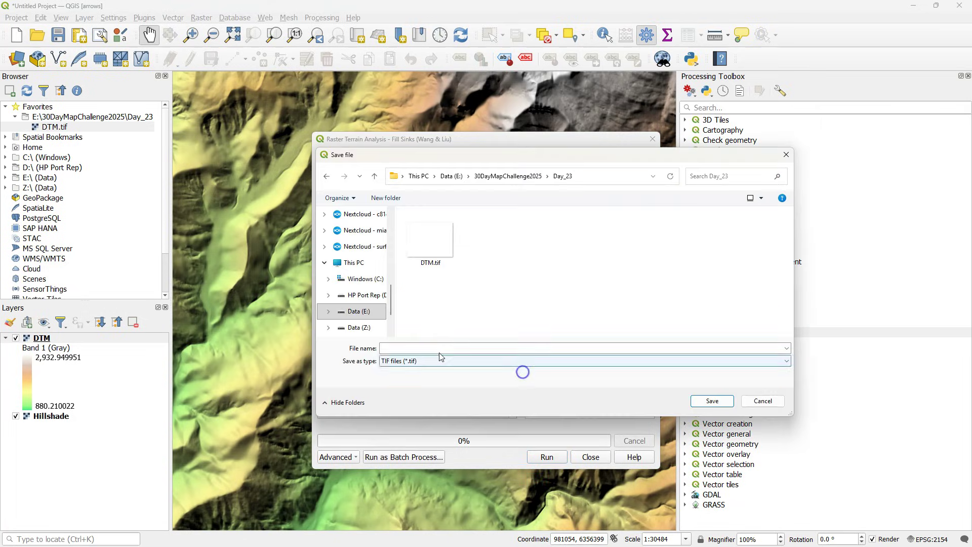
click(434, 349)
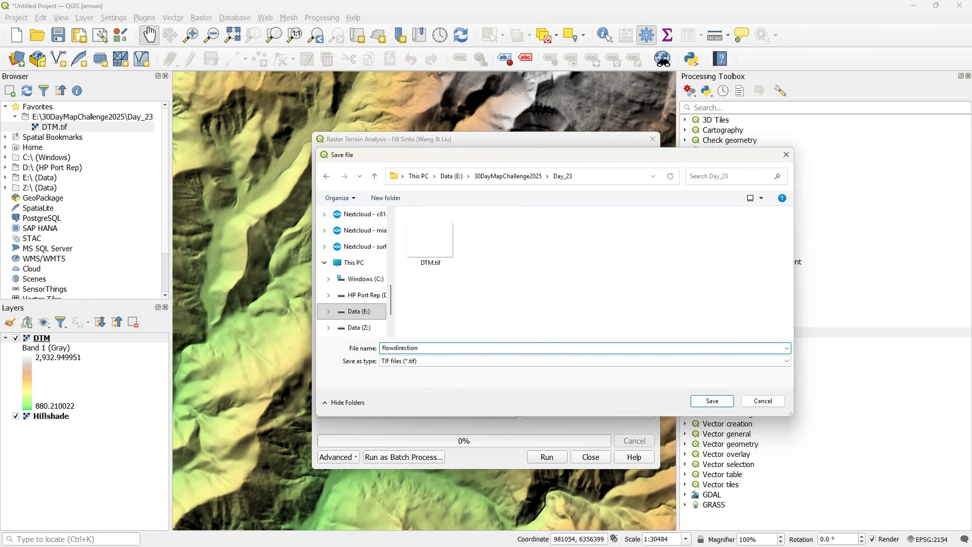
click(712, 401)
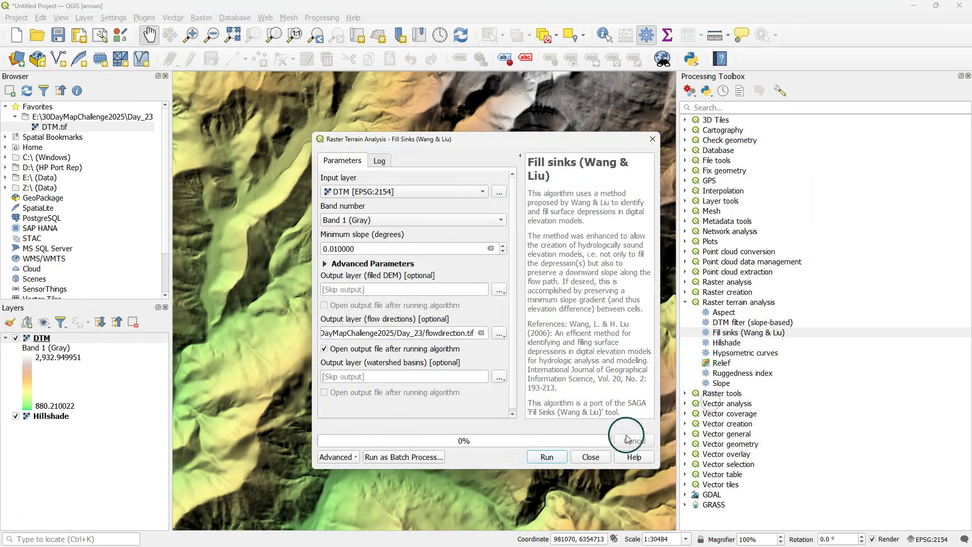
Step: Run Fill sinks (Wang & Liu) and close the dialog once it finishes
click(546, 457)
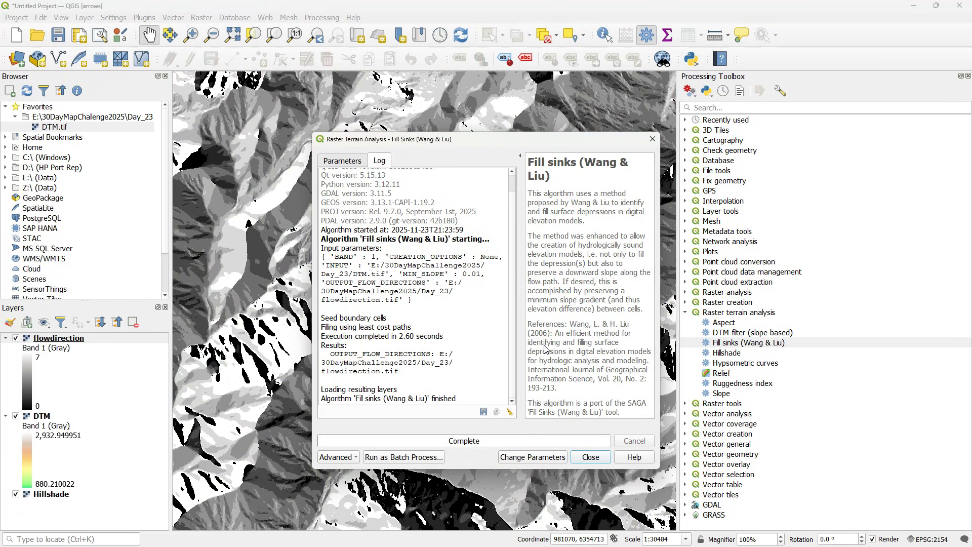
click(590, 457)
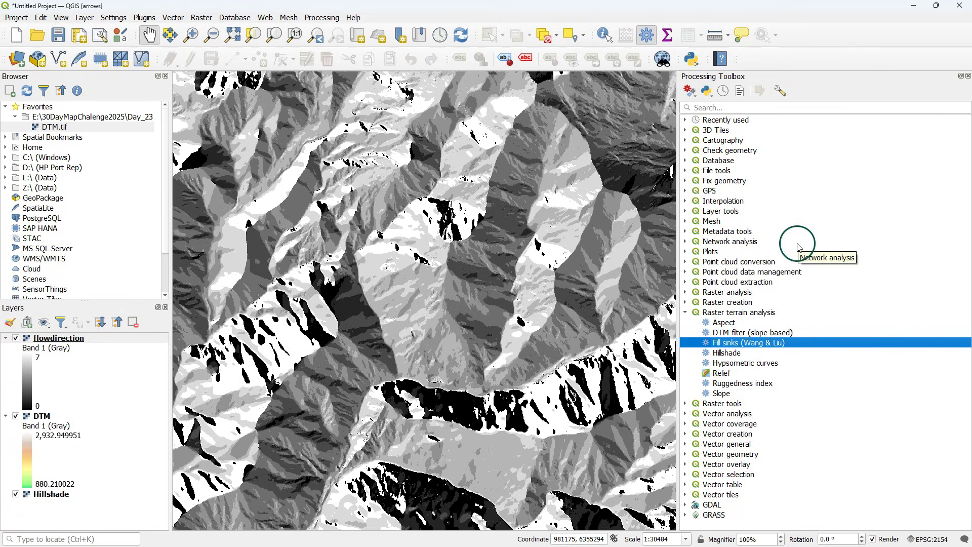
Step: Find 'crayfish' in the plugin manager and install the Crayfish plugin
click(138, 17)
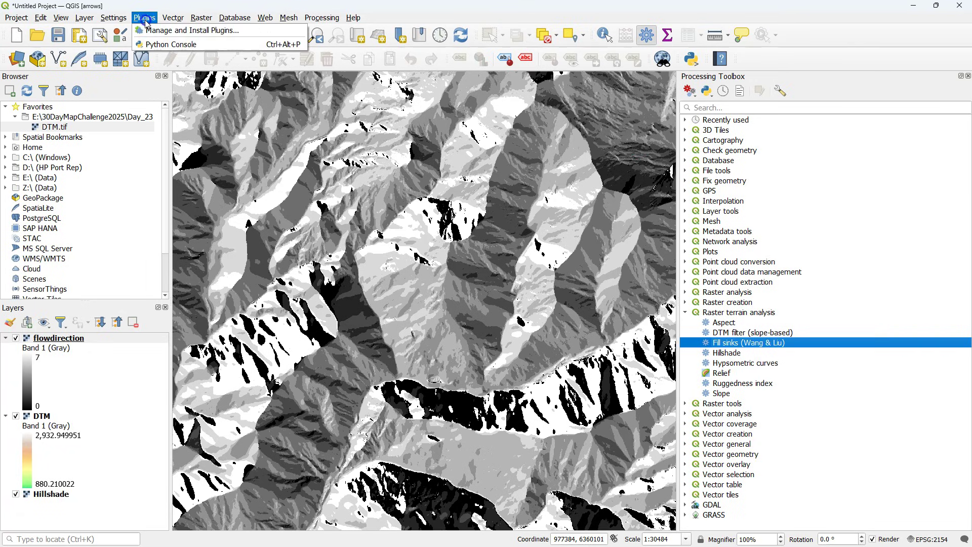
click(157, 26)
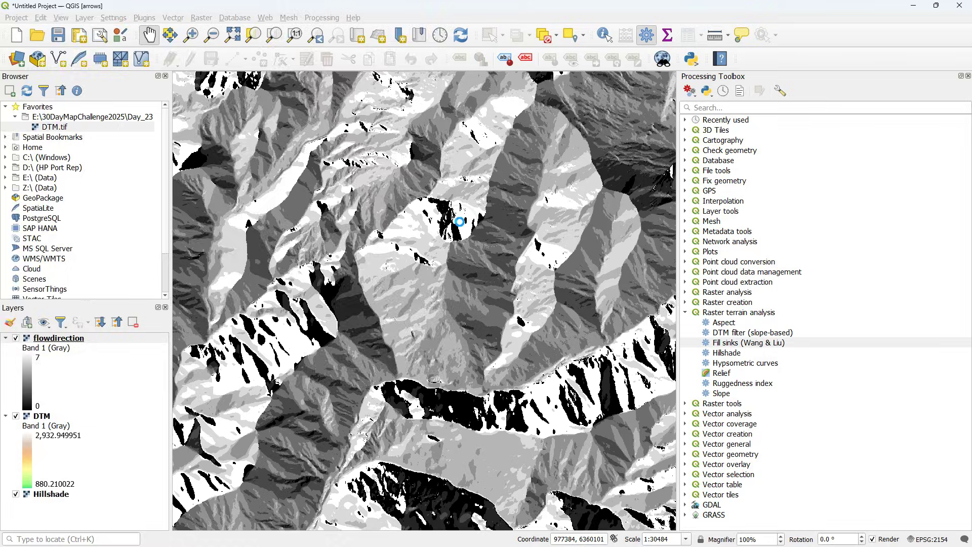
drag(126, 11, 393, 121)
text(cra)
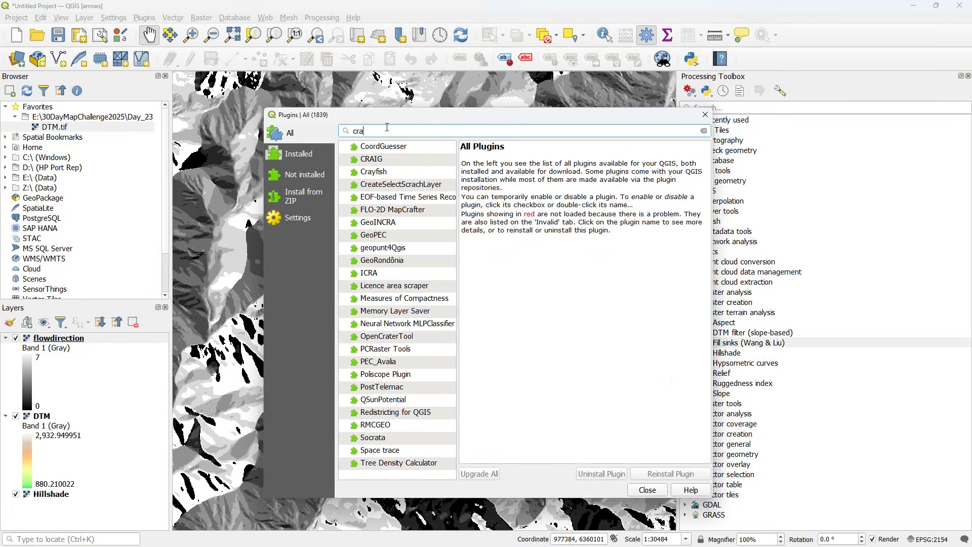
text(yfish)
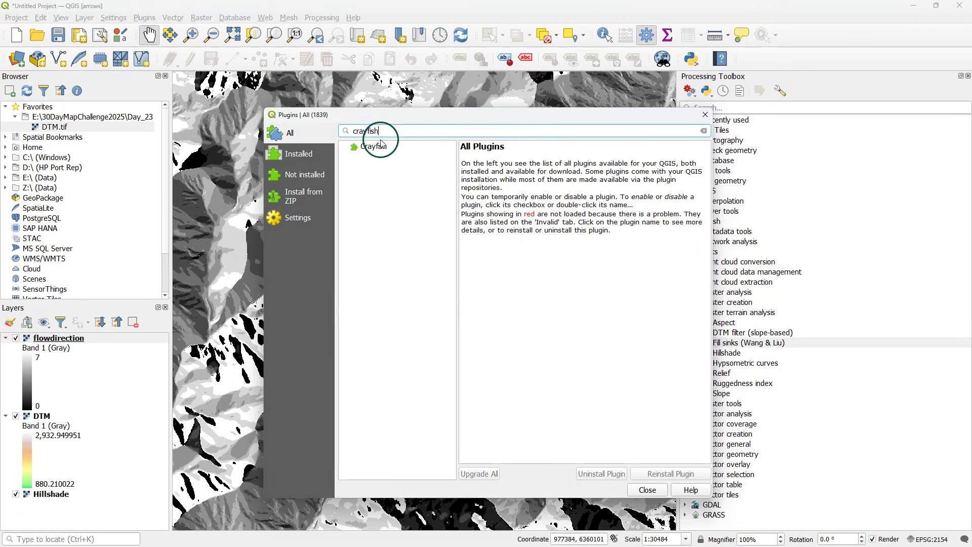
click(375, 147)
click(662, 475)
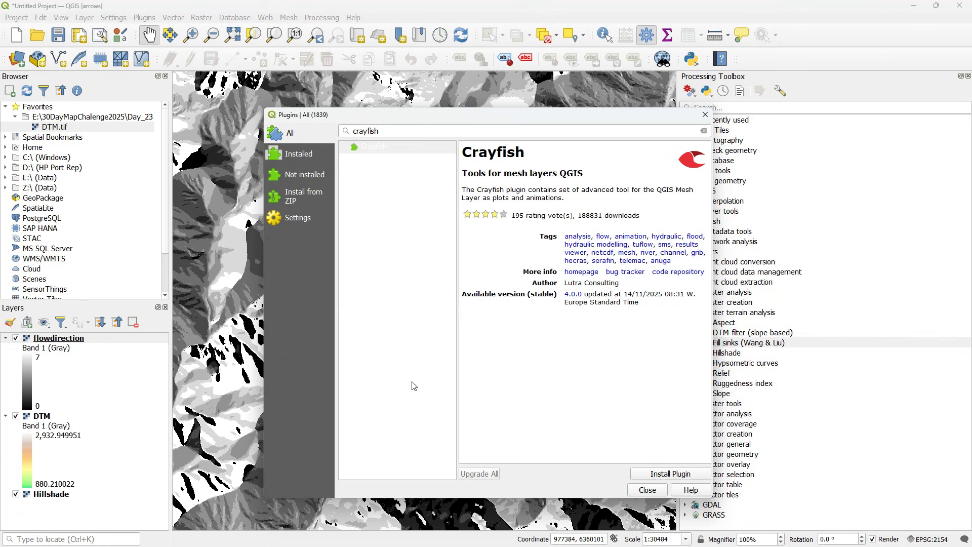
click(647, 490)
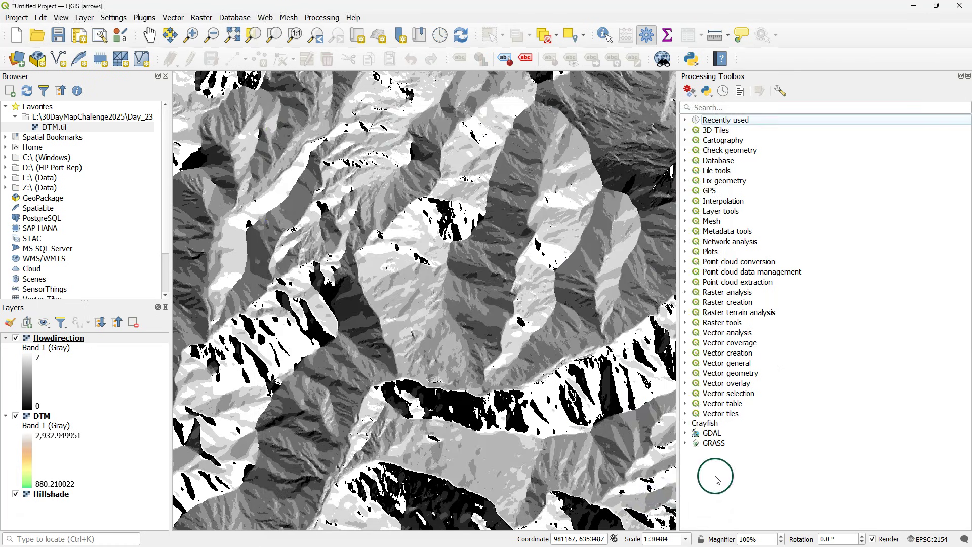
Step: Run Crayfish's SAGA Flow to GRIB conversion, saving the output as flowdirmesh.grb
click(686, 424)
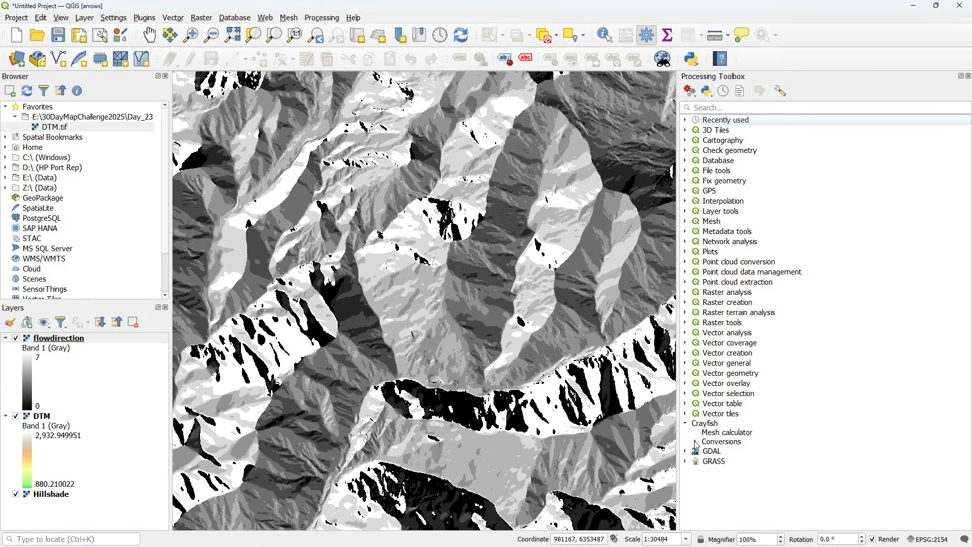
click(695, 442)
click(737, 460)
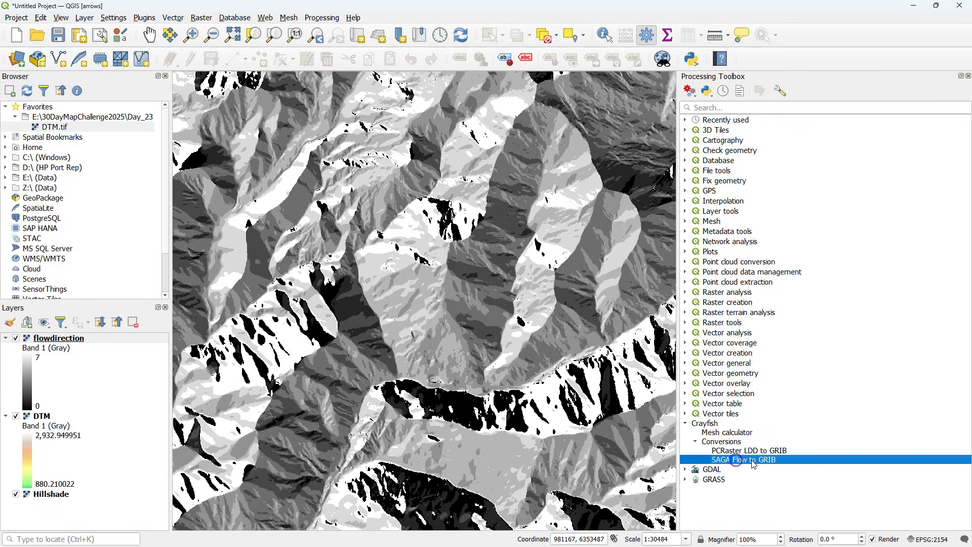
double_click(760, 460)
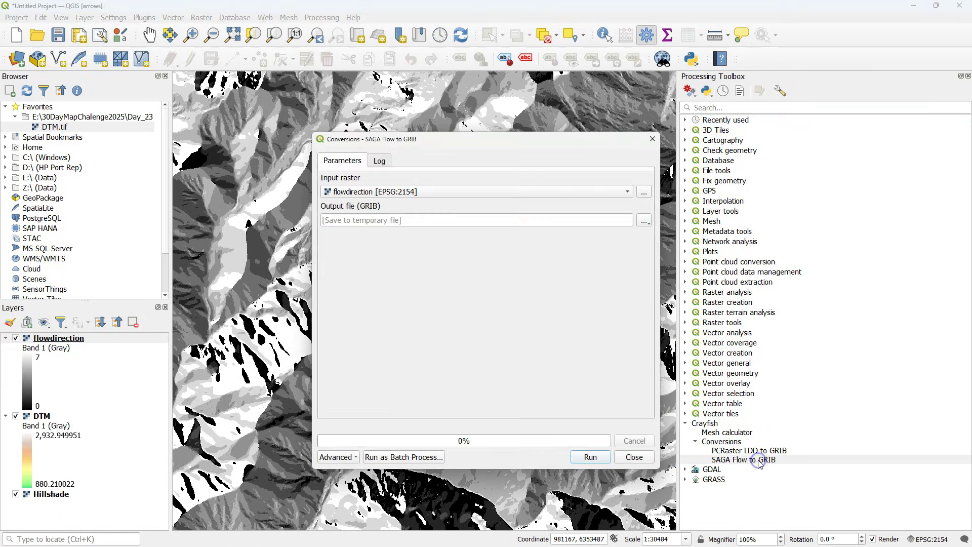
click(647, 220)
click(669, 247)
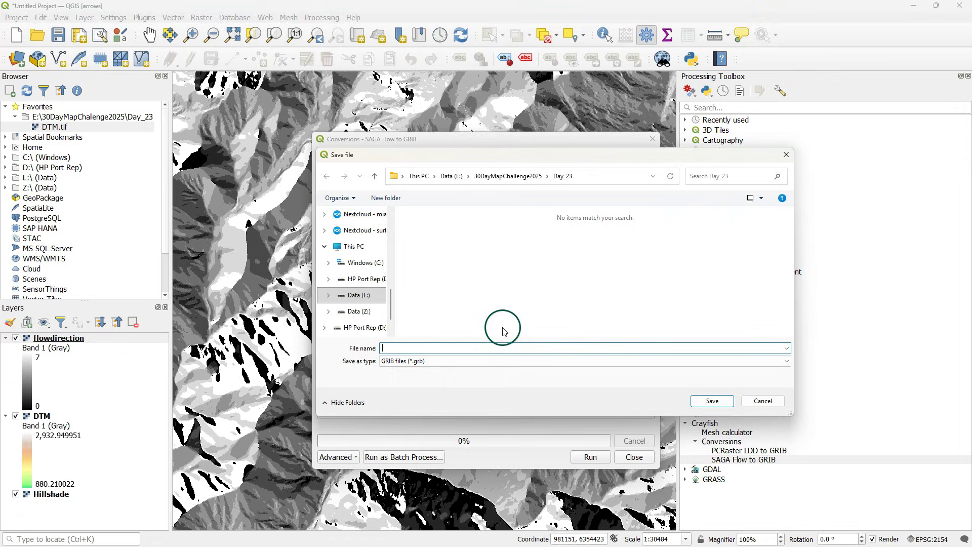
text(flowdir)
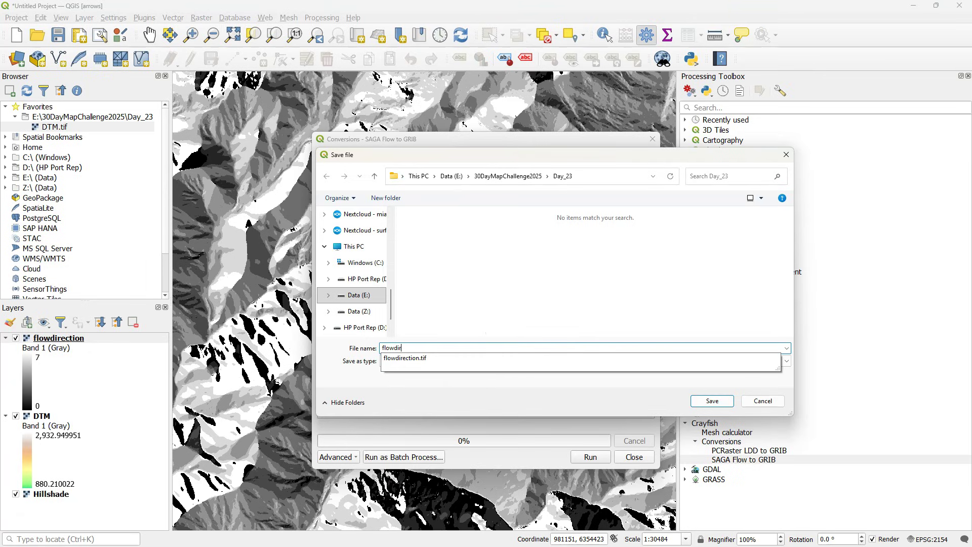
text(mesh)
click(711, 400)
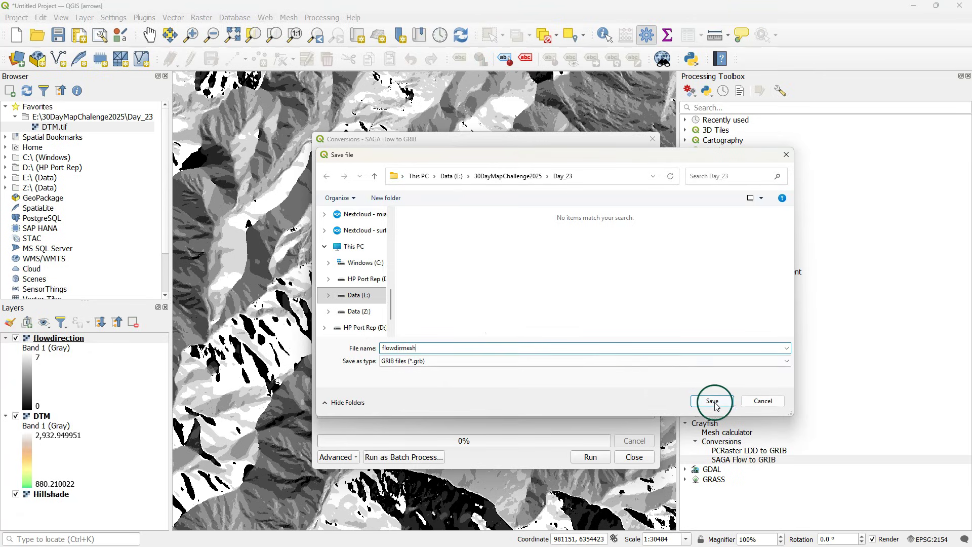
click(590, 457)
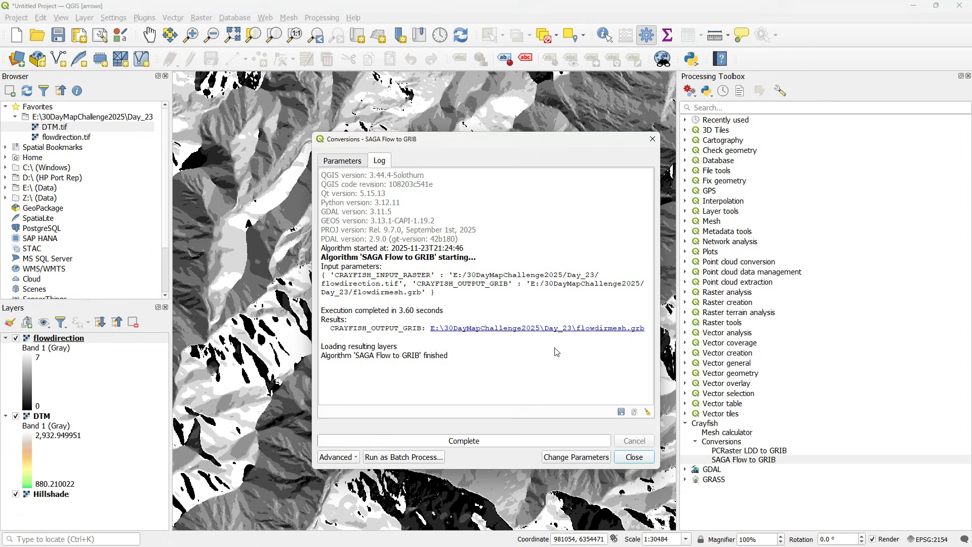
Step: Add the flowdirmesh.grb mesh sublayer from the Browser to the map and open its styling
click(634, 456)
click(27, 91)
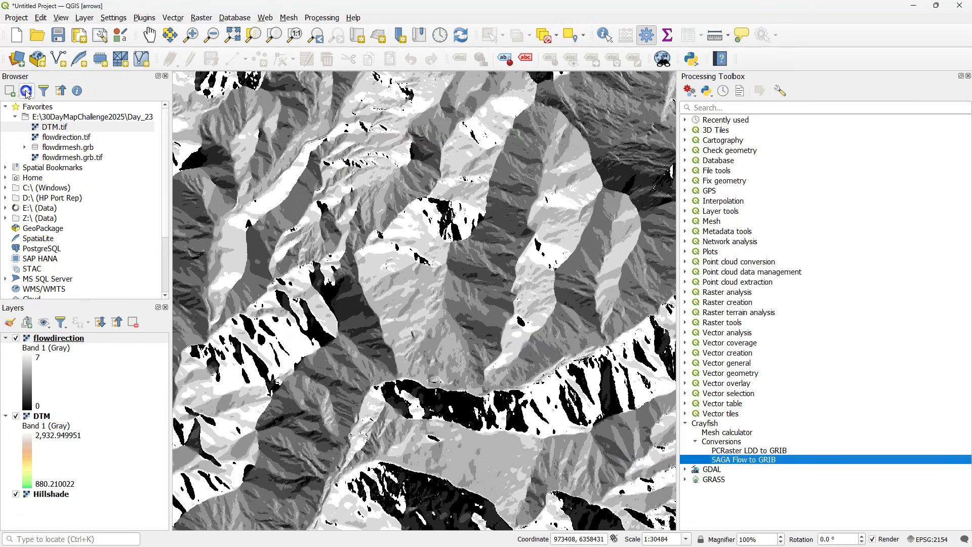
click(25, 147)
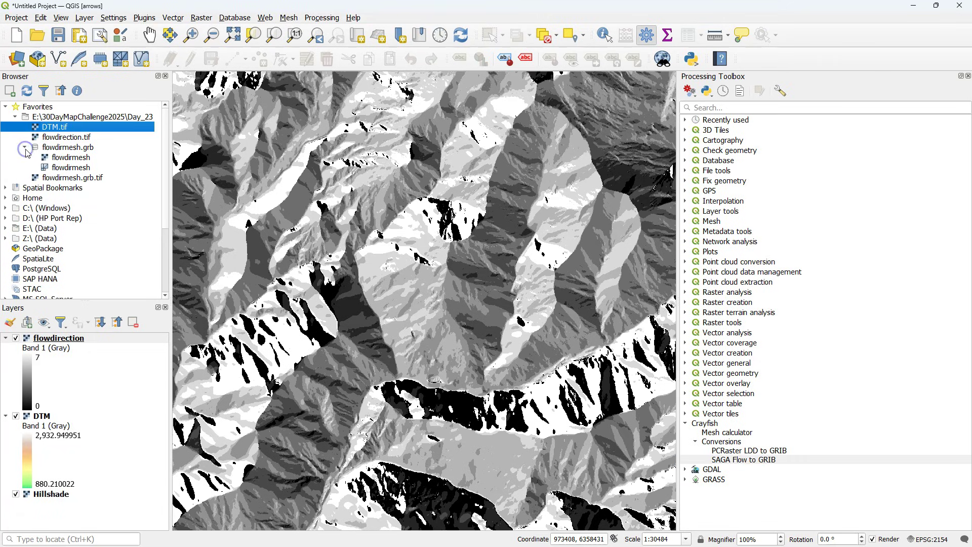
click(62, 170)
drag(70, 171, 359, 183)
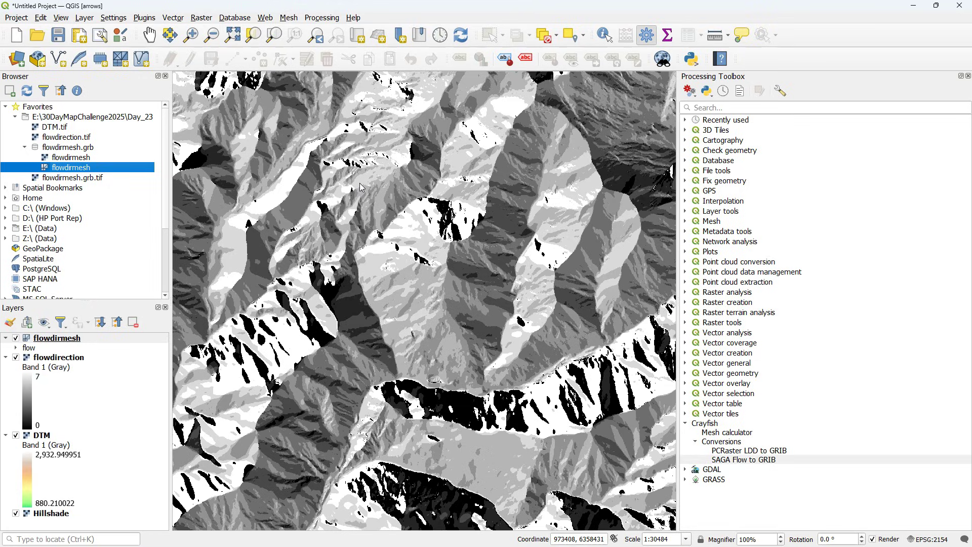
click(68, 340)
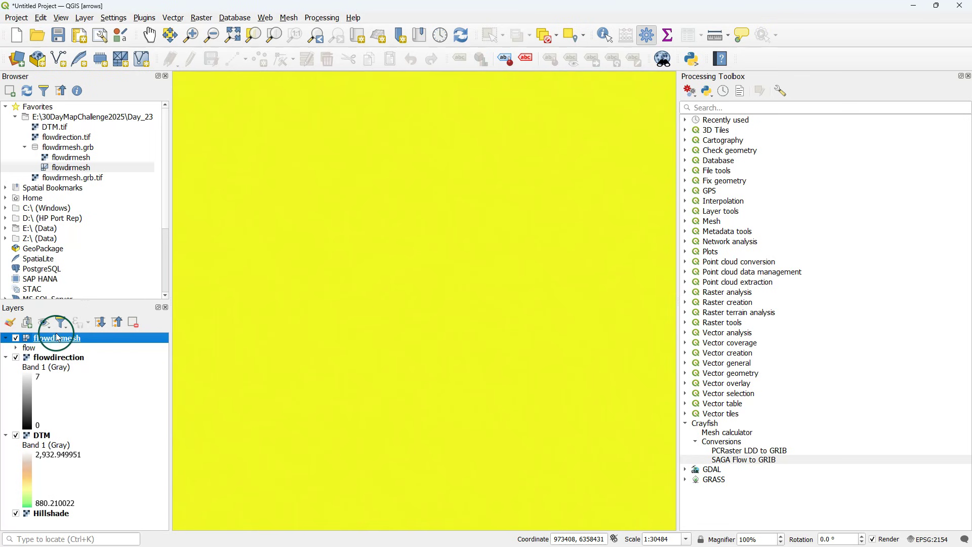
click(10, 322)
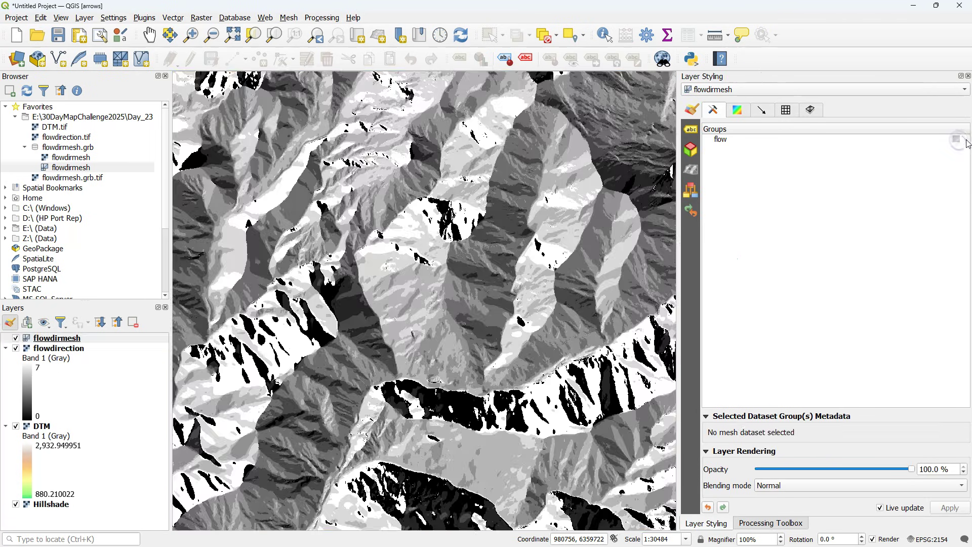
Step: Enable the flow vector group as fixed-length 2 arrows displayed on a user grid
click(966, 142)
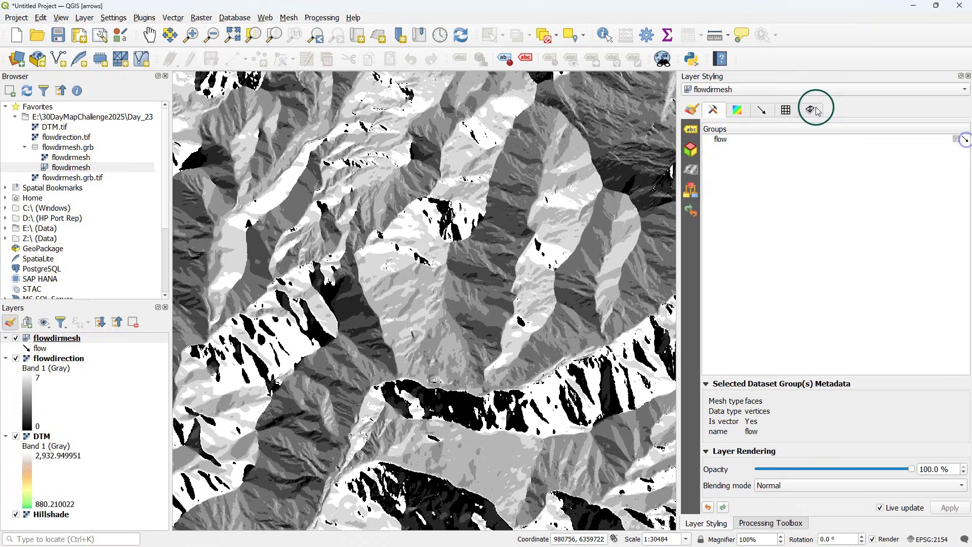
click(763, 110)
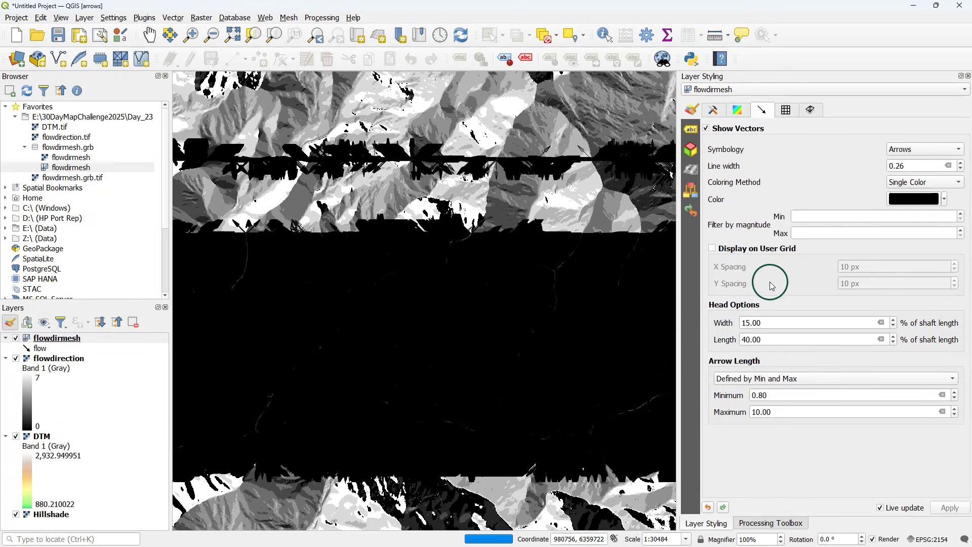
click(744, 378)
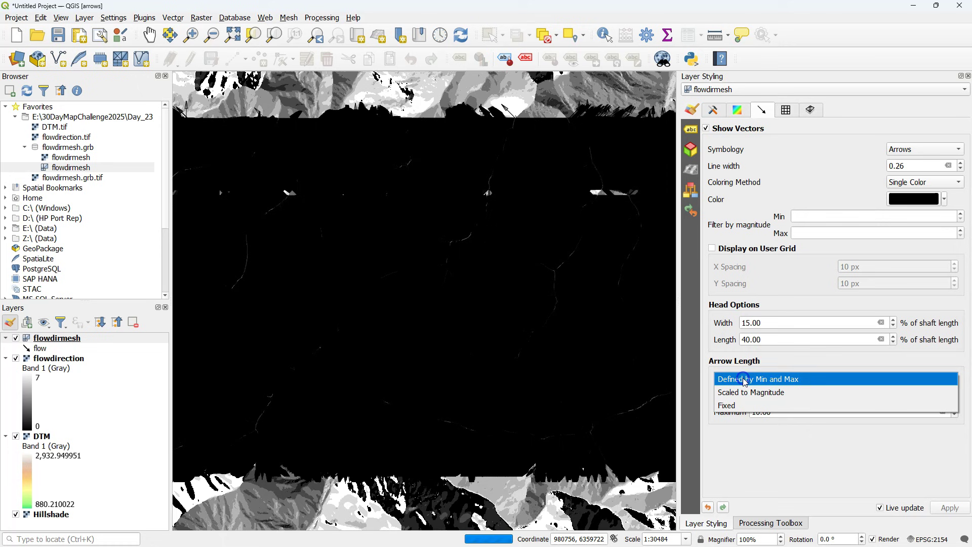
click(731, 405)
double_click(770, 396)
text(2)
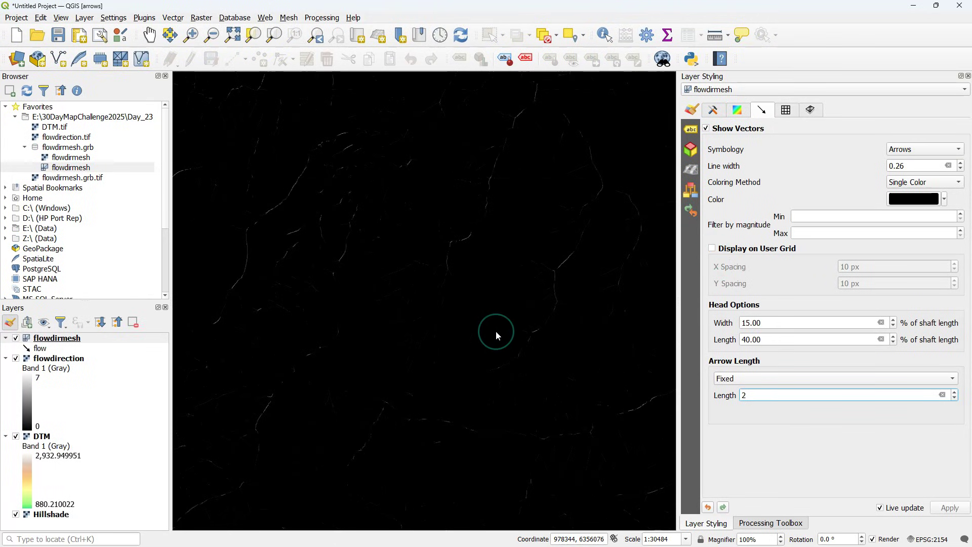
scroll(497, 334, up, 2)
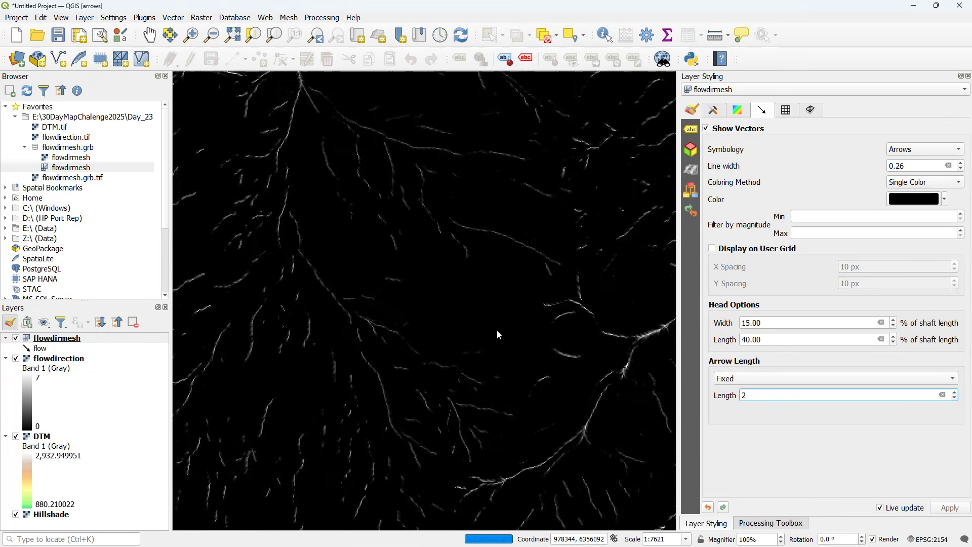
scroll(496, 330, up, 1)
scroll(497, 330, down, 2)
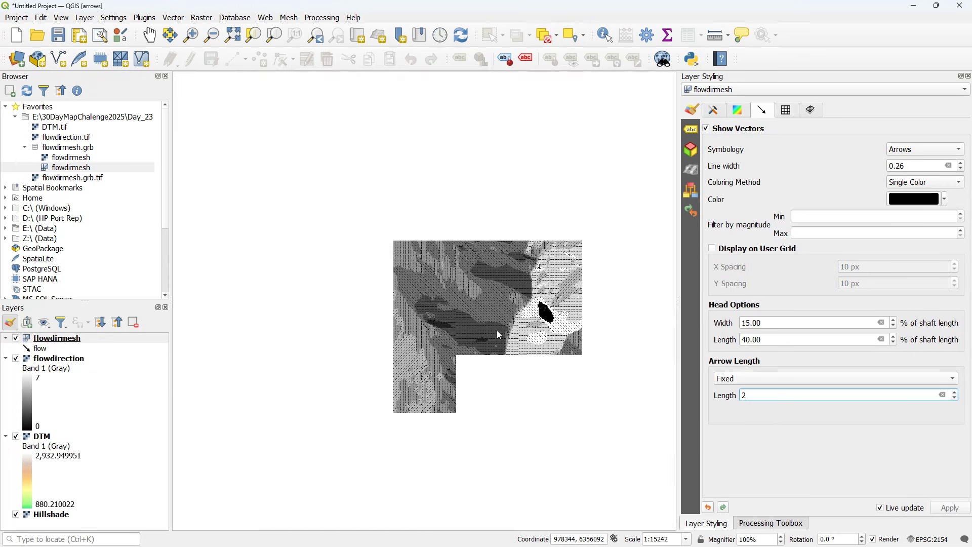
scroll(497, 330, down, 1)
click(711, 249)
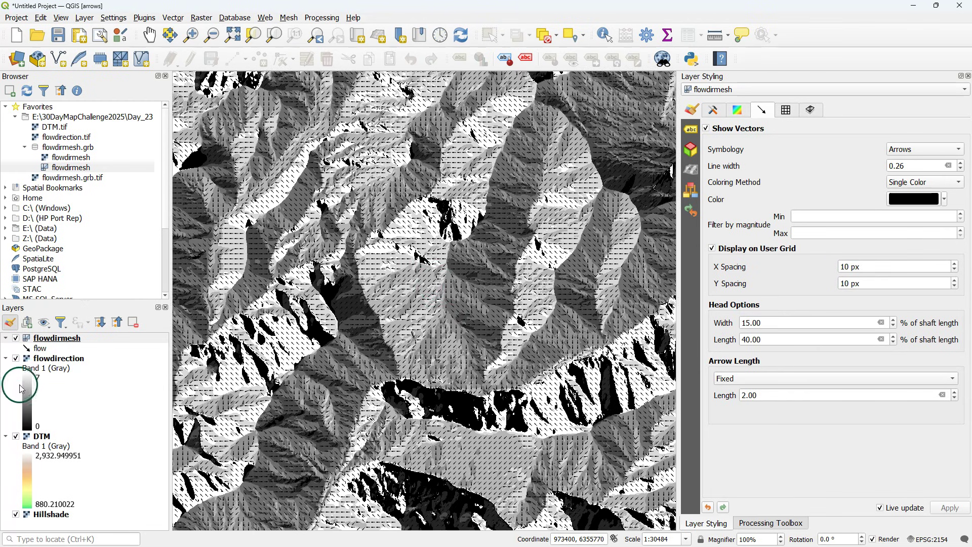
Step: Hide the flowdirection raster, space the arrow grid at 20 px, and set arrow length 3
click(16, 358)
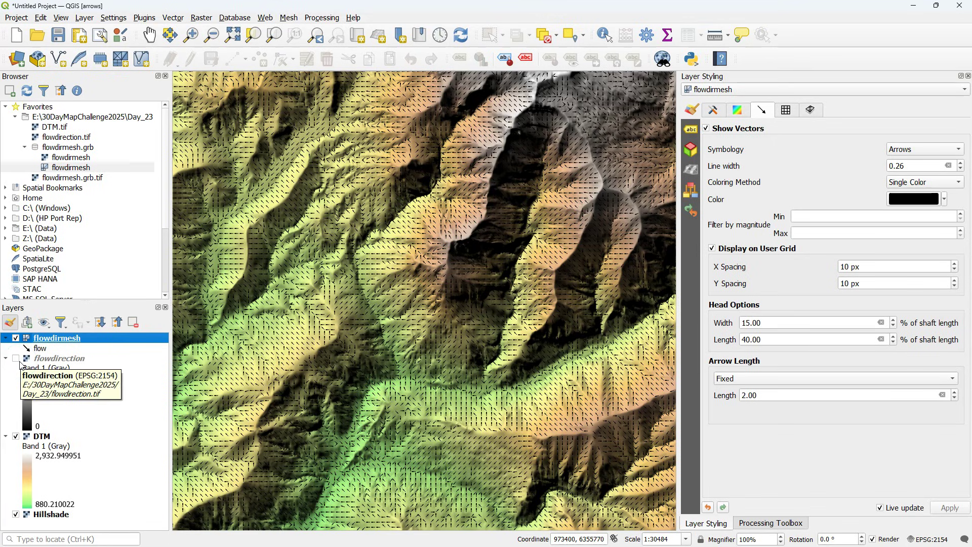
click(844, 267)
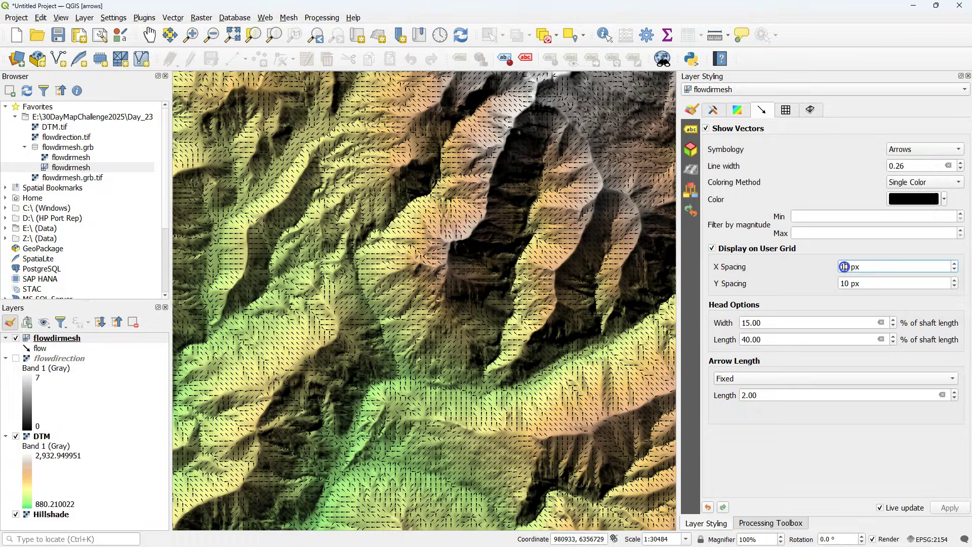
text(20)
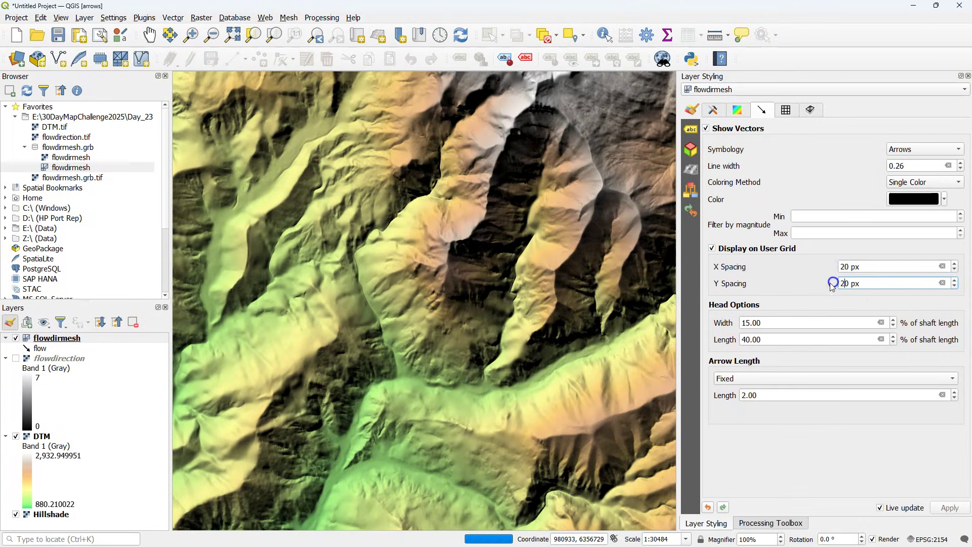
click(747, 396)
key(BackSpace)
text(3)
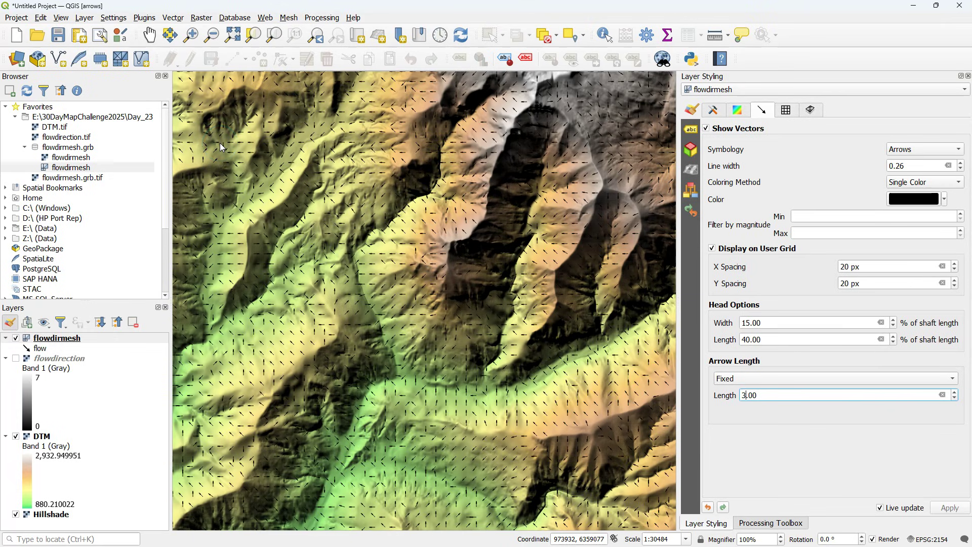
Step: Colour the arrows blue (#0000e2) with a line width of 0.4
click(917, 199)
click(889, 427)
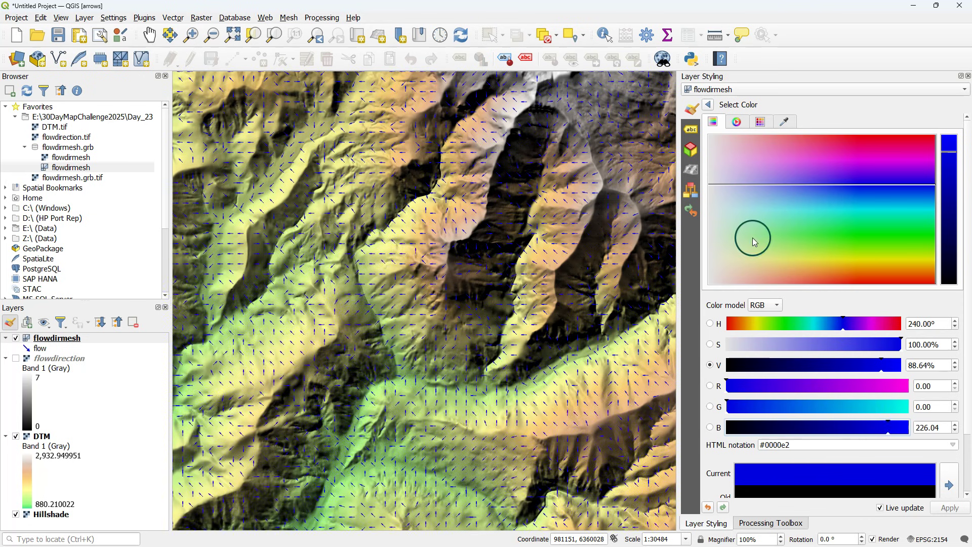
click(708, 105)
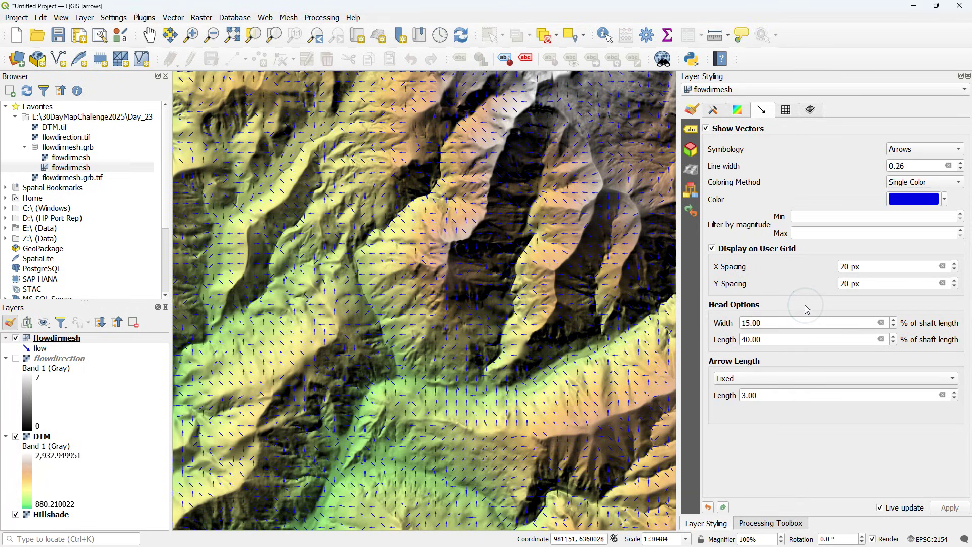
click(910, 168)
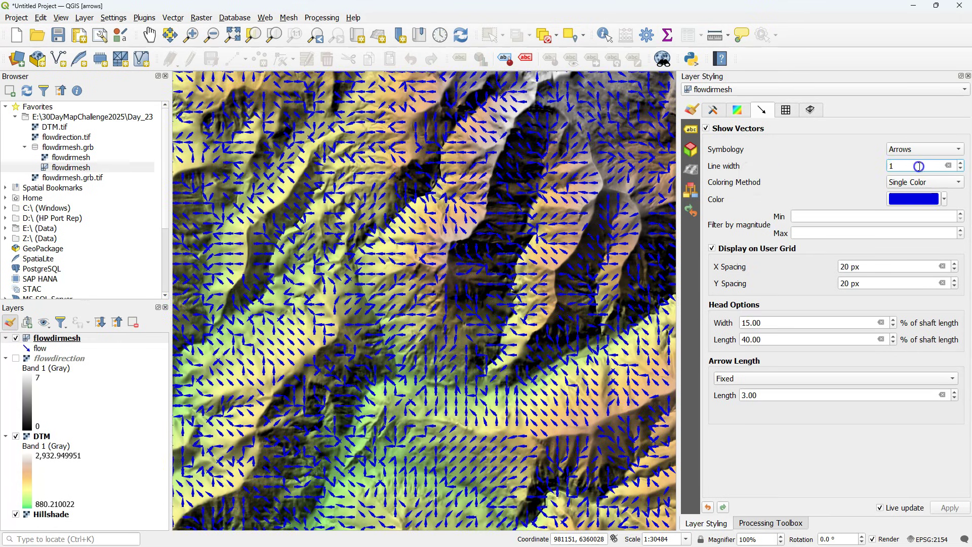
text(0.4)
click(836, 184)
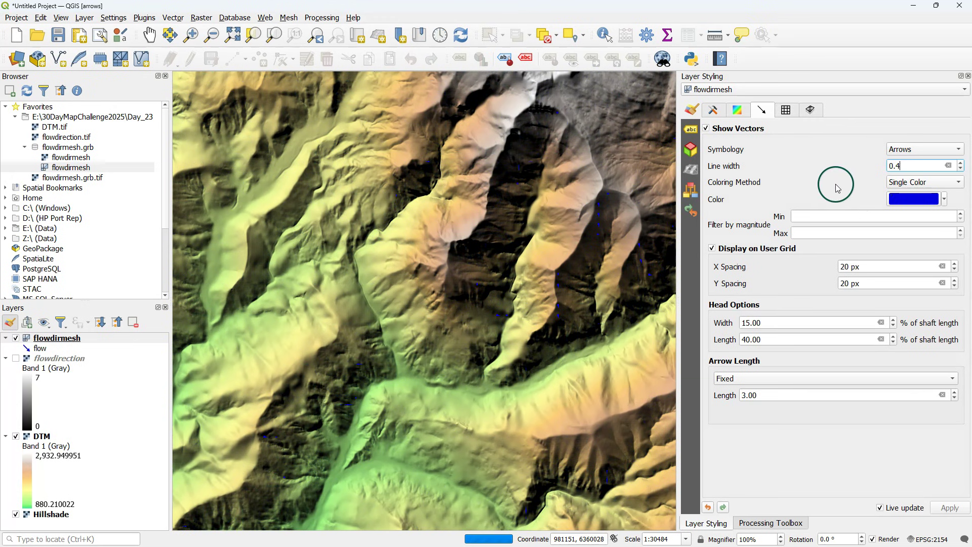
click(179, 147)
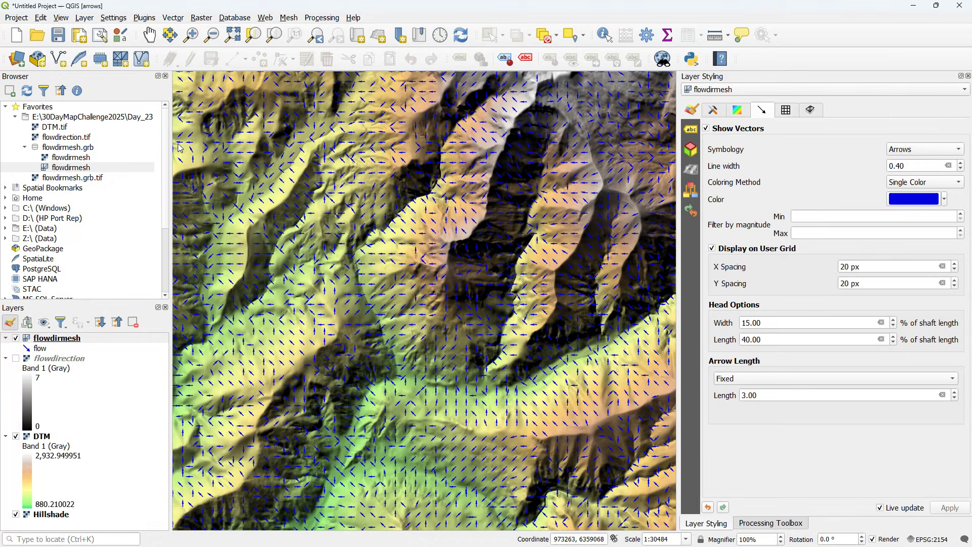
Step: Create a new 3D map view from the View menu
click(61, 17)
mouse_move(76, 43)
click(297, 41)
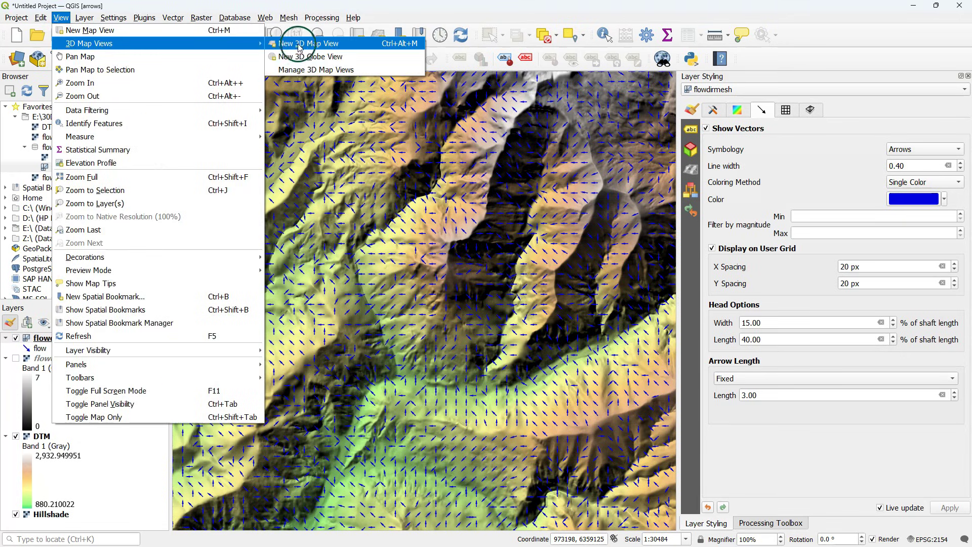
click(419, 155)
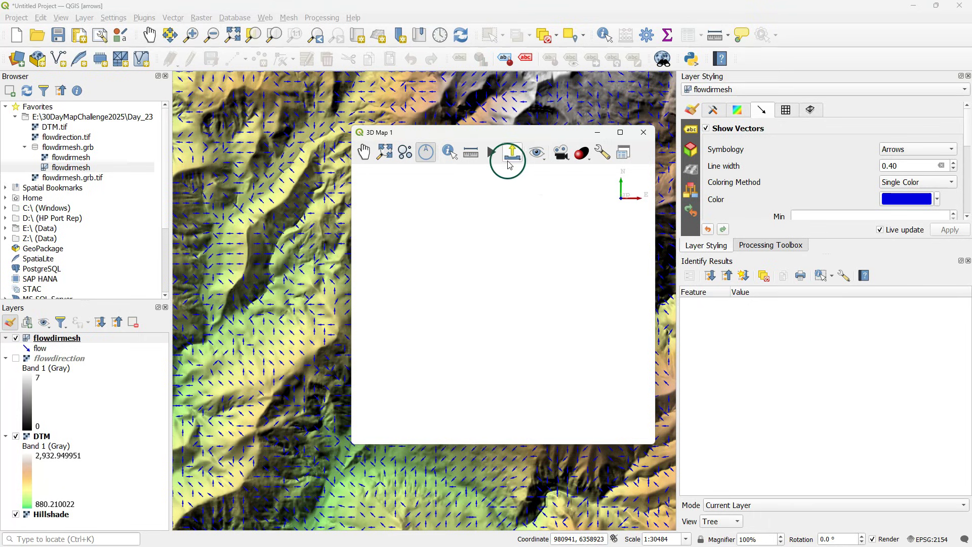
Step: Set the 3D map terrain to DEM (Raster Layer) with DTM as the elevation layer
click(602, 153)
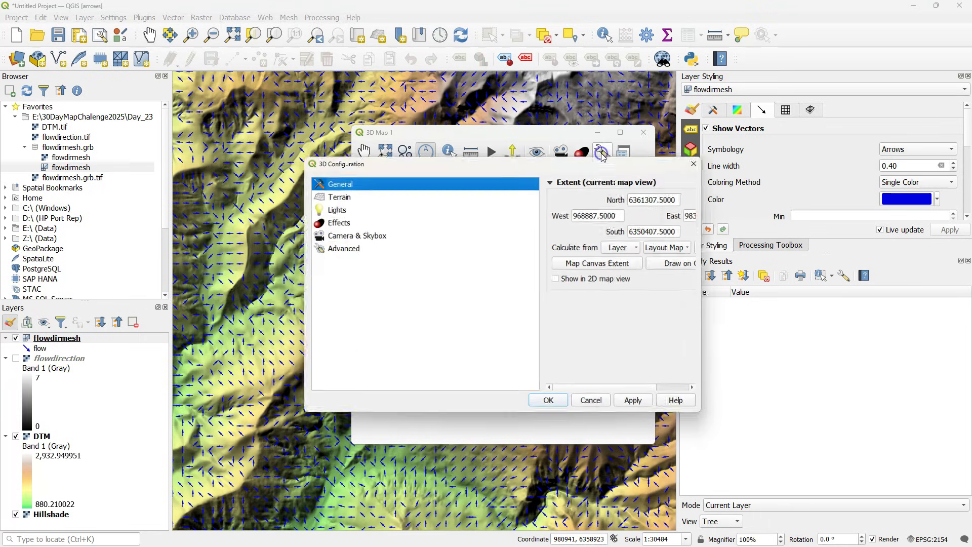
click(326, 197)
click(626, 198)
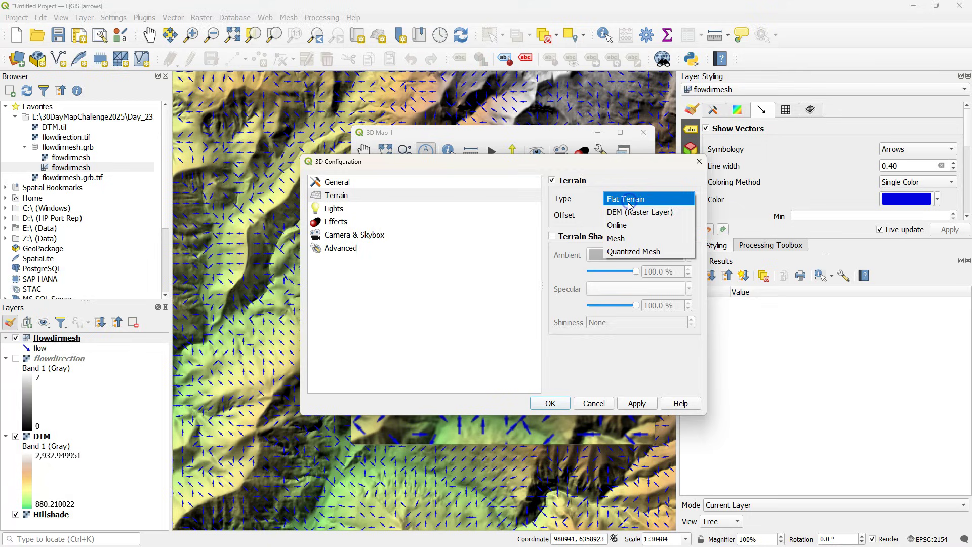
click(628, 210)
click(642, 238)
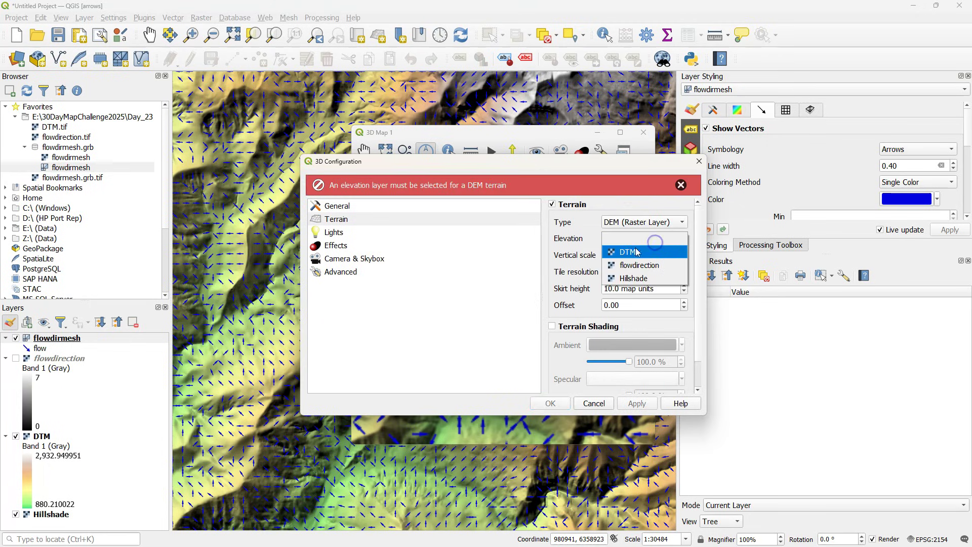
click(630, 250)
click(557, 271)
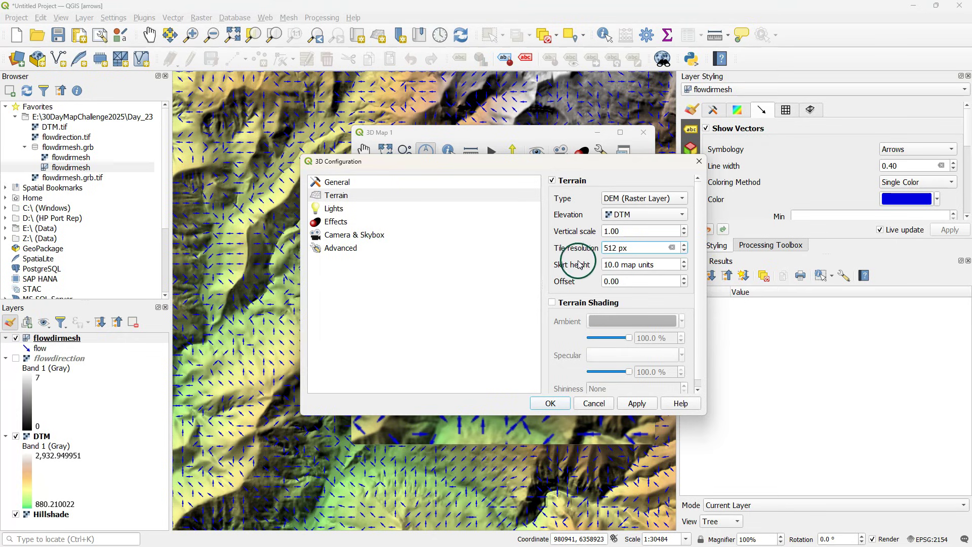
click(551, 403)
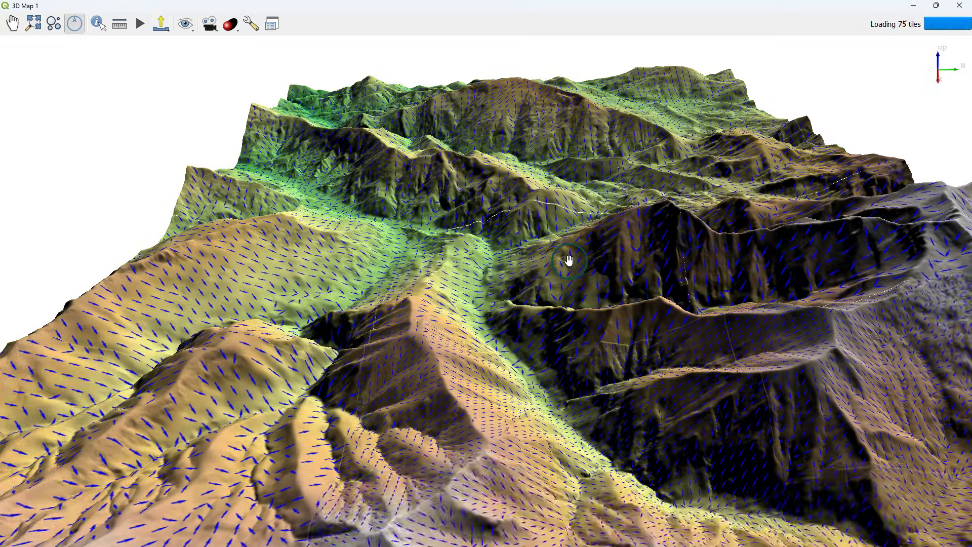
Step: Orbit and pan around the 3D terrain until it faces the main valley with its flow arrows
drag(580, 260, 214, 304)
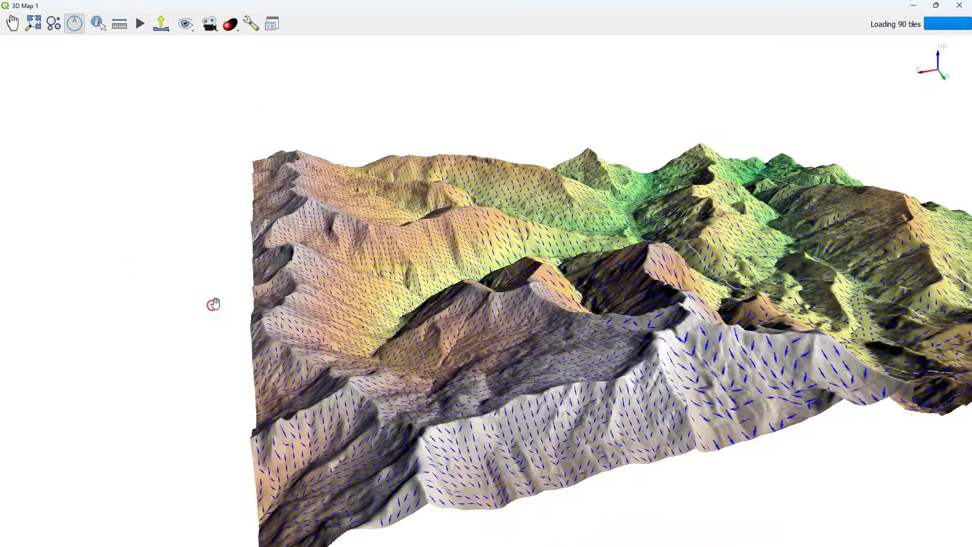
drag(691, 248, 454, 221)
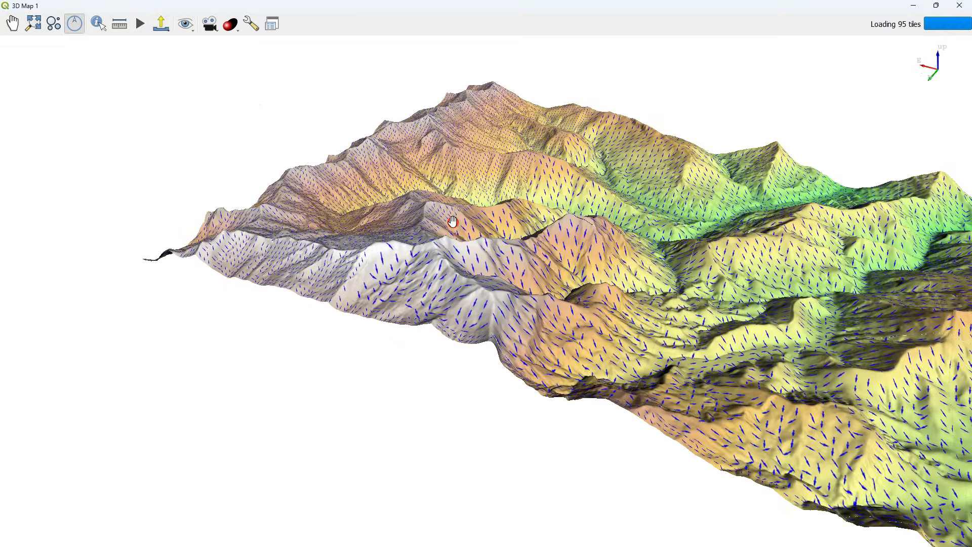
drag(642, 208, 483, 263)
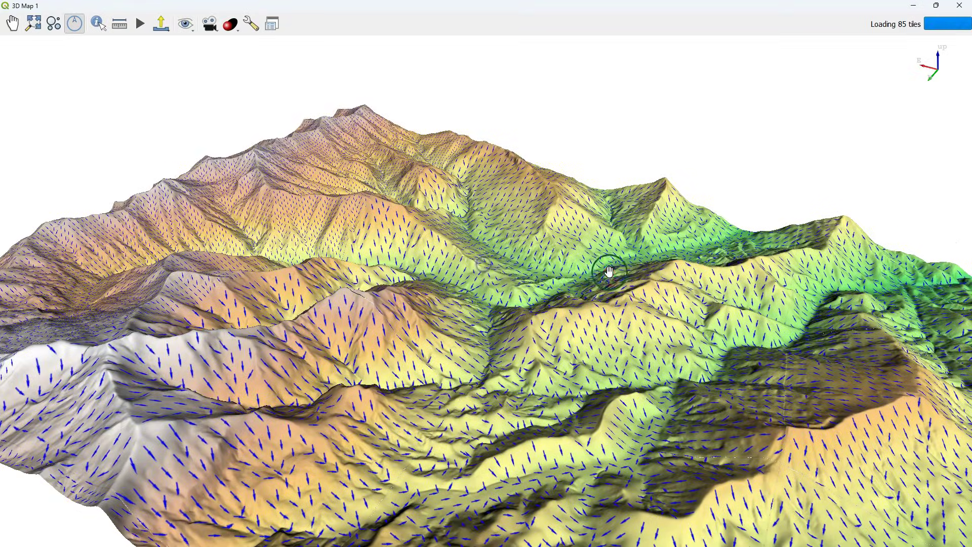
drag(609, 272, 262, 243)
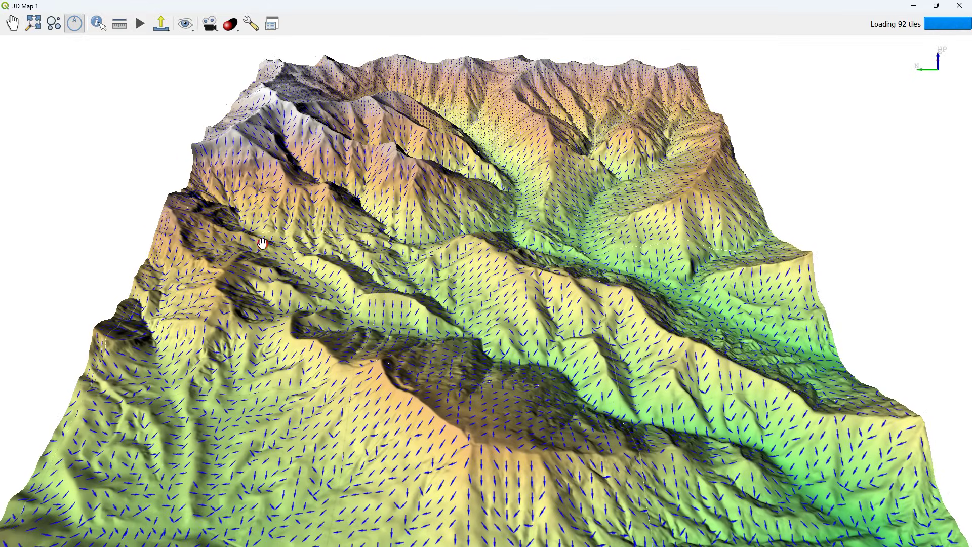